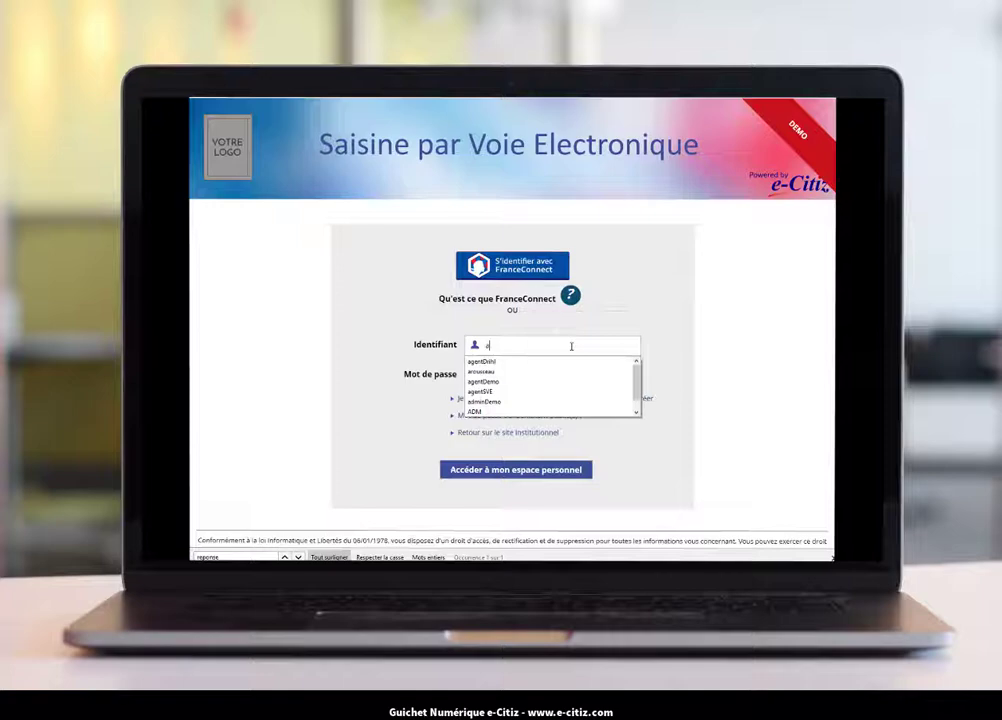
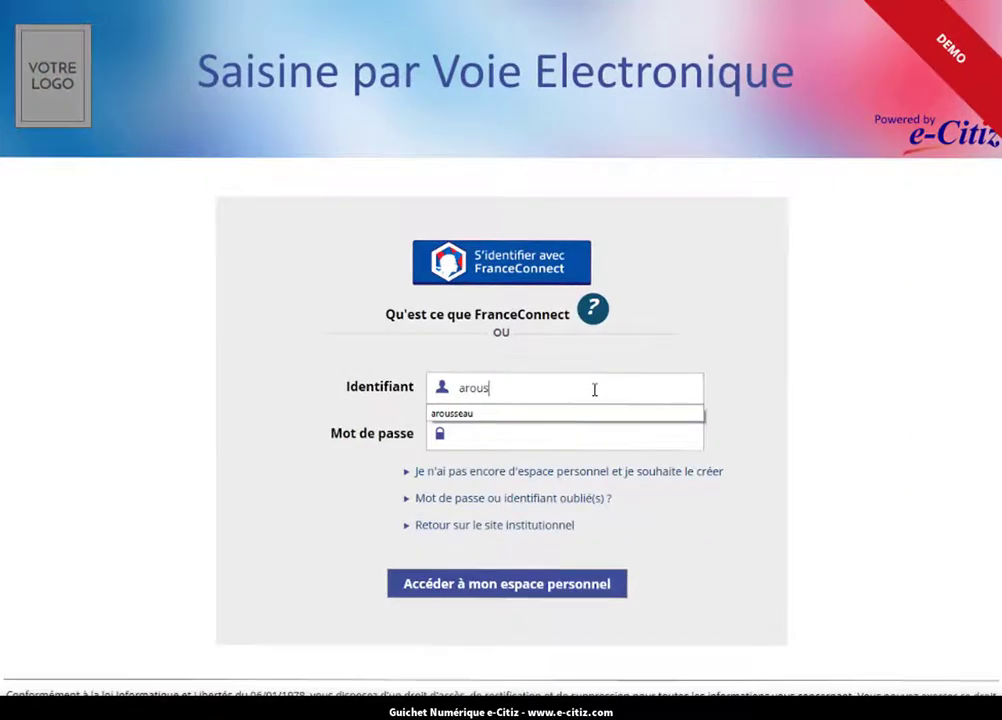
Sign in to the citizen's personal space with the citizen's identifier and password.
click(587, 436)
key(ctrl+v)
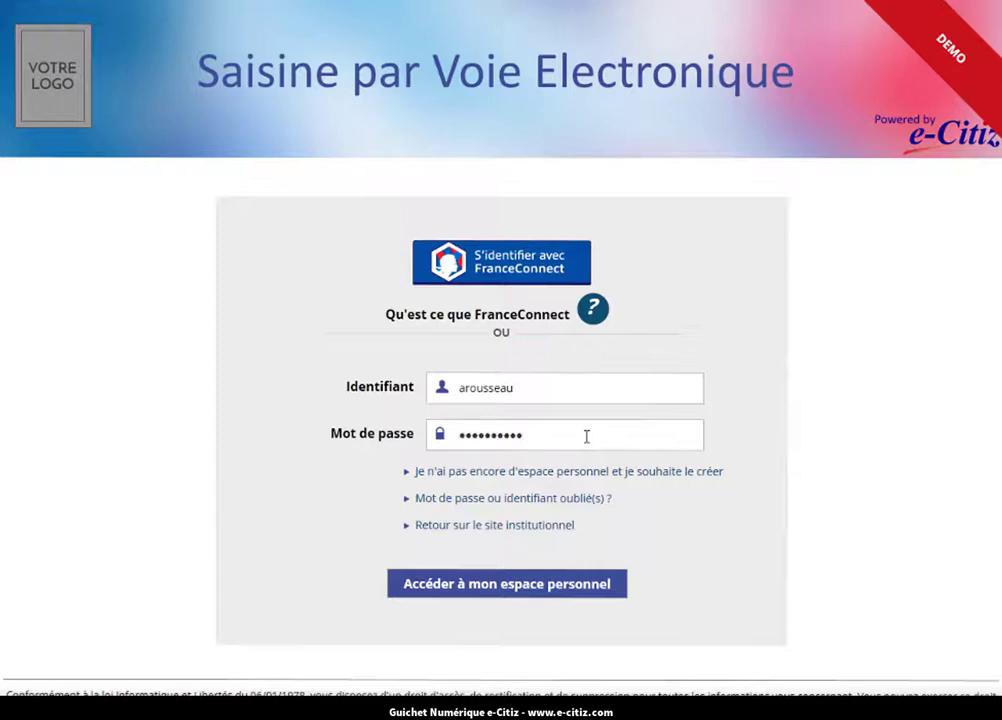
click(558, 592)
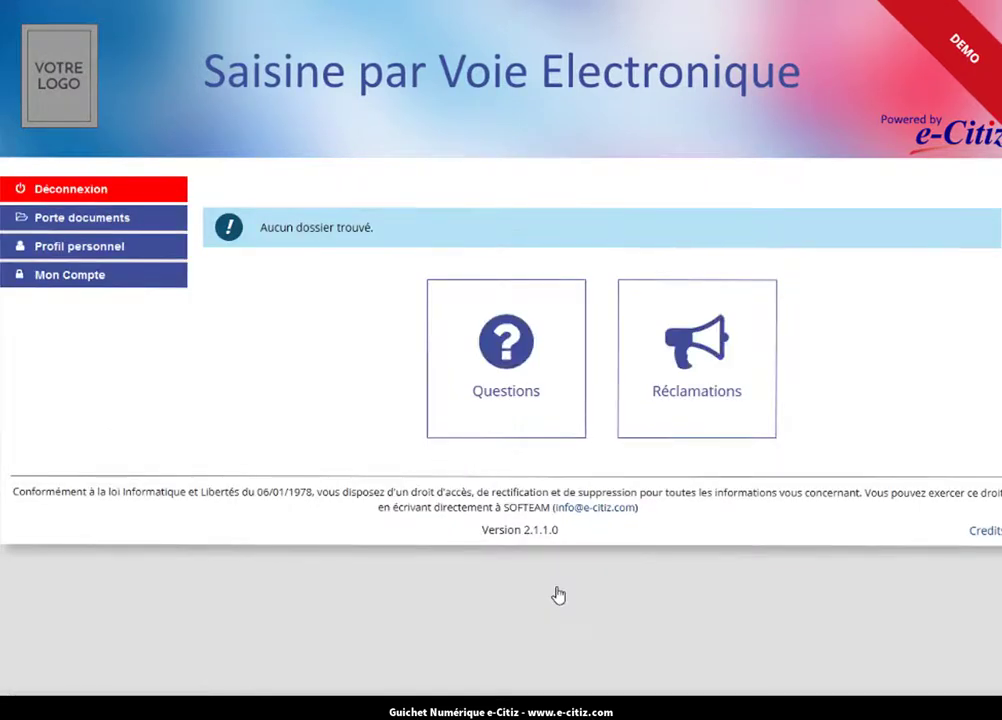
Start a new Réclamations request with Eau > Facture as the complaint subject.
click(660, 393)
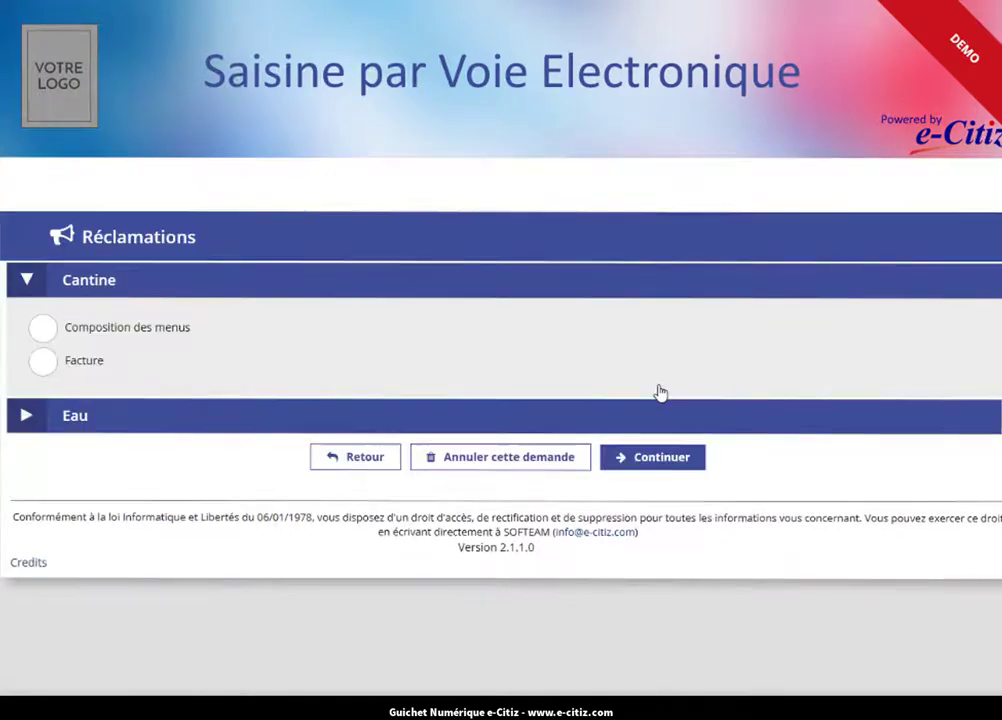
click(41, 416)
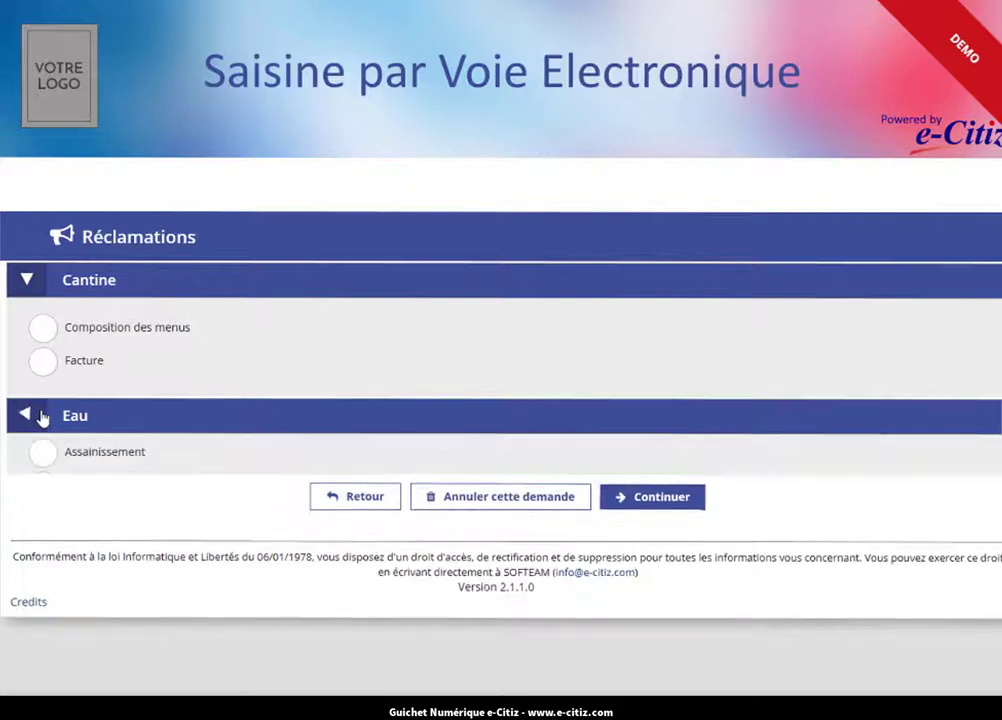
click(40, 500)
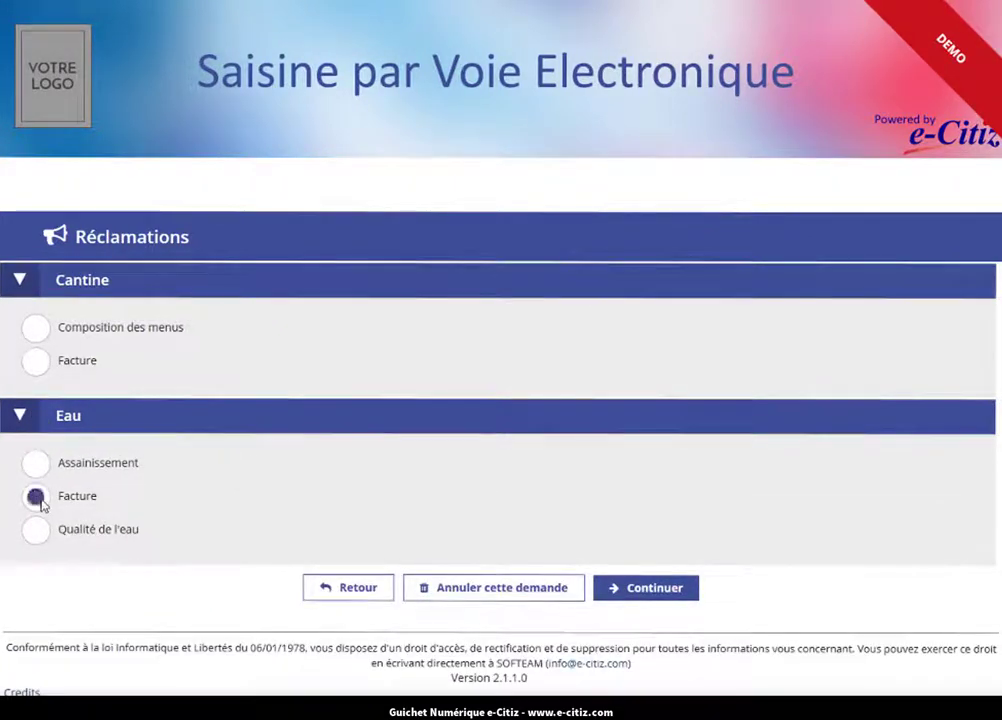
click(641, 588)
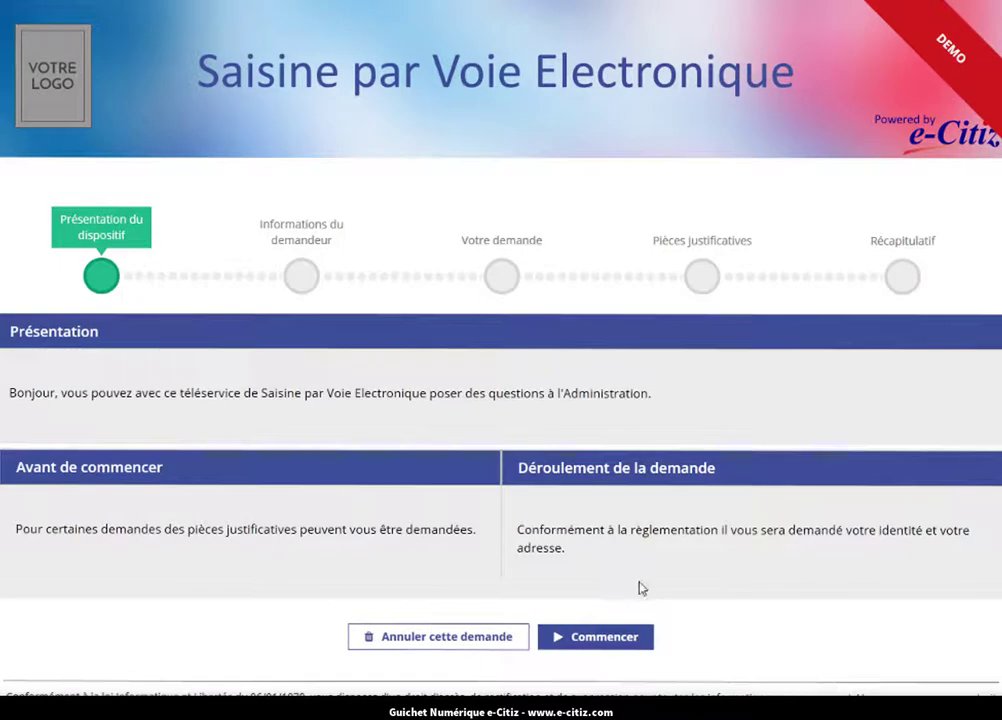
Begin the request and retype the applicant's first name in mixed case in the Prénoms field.
click(624, 642)
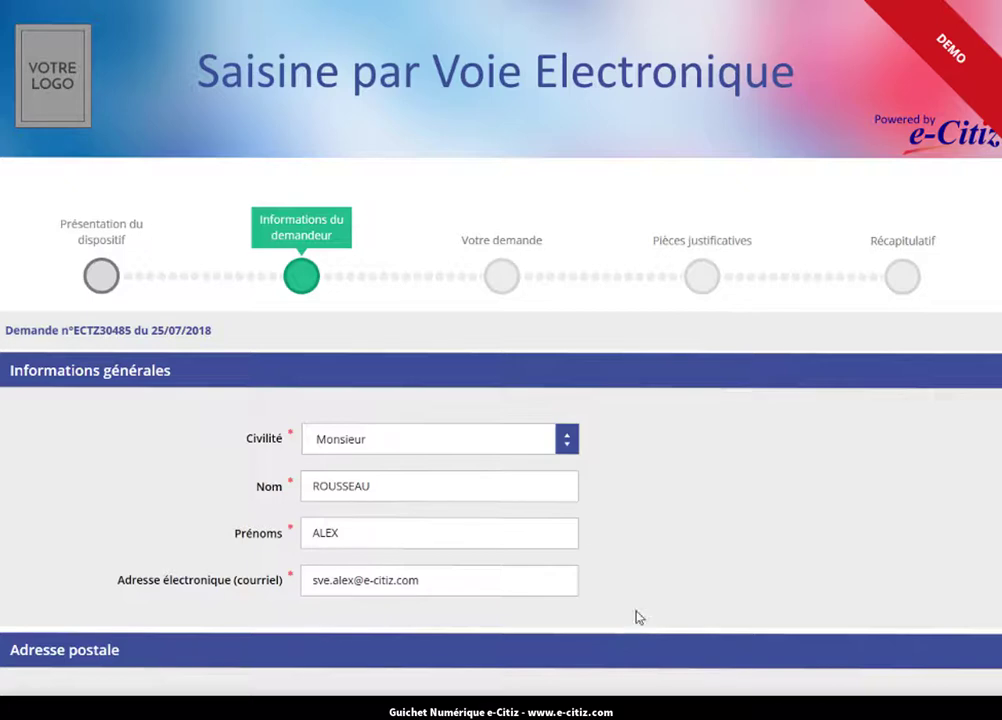
scroll(635, 617, down, 1)
scroll(635, 617, down, 1)
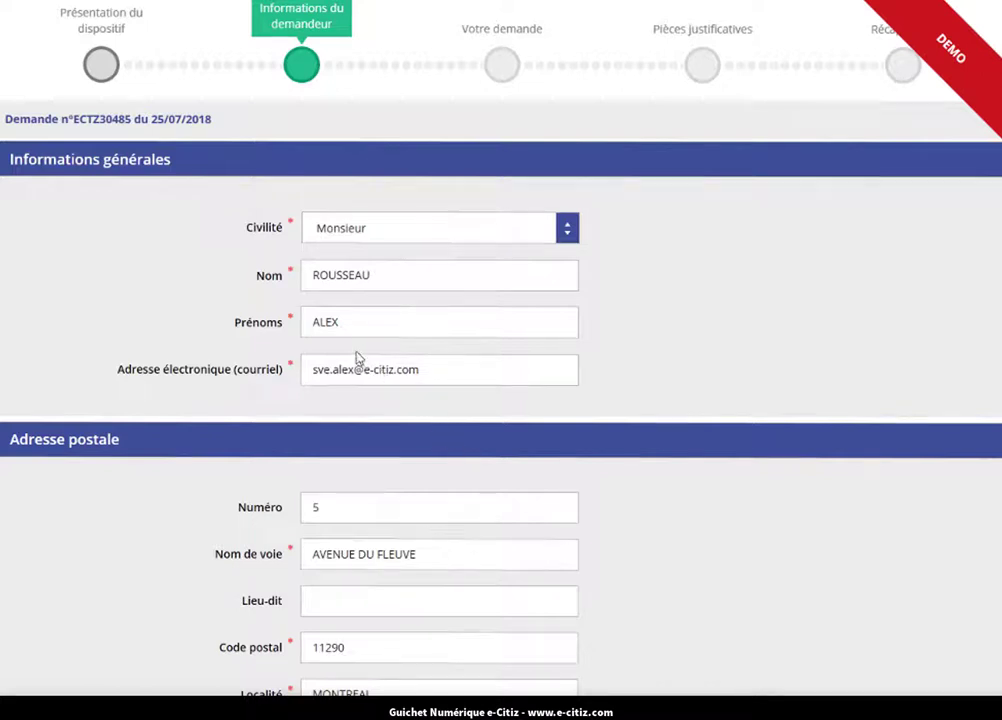
double_click(328, 324)
text(Alex)
scroll(731, 536, down, 3)
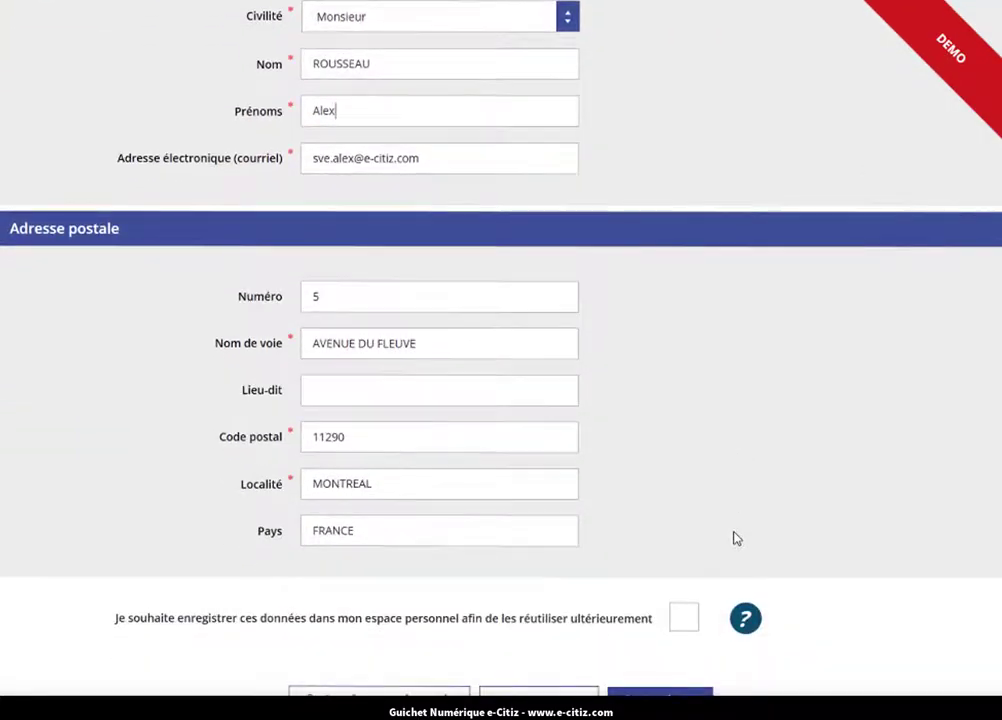
scroll(733, 537, down, 2)
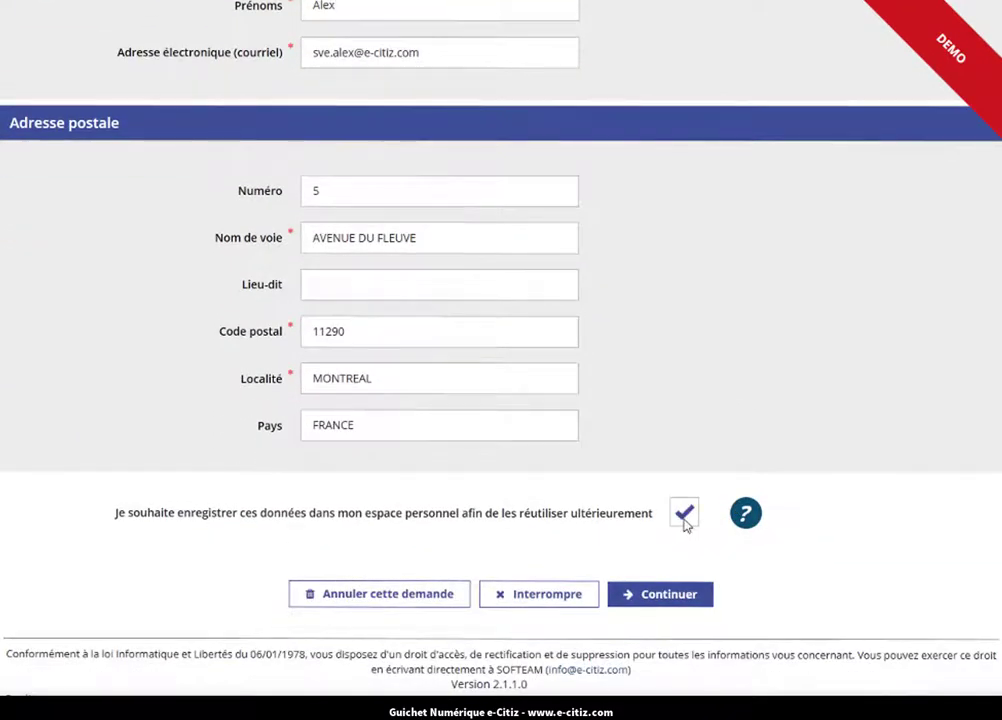
Enter a request text saying the received water bill and its consumption amount are incorrect.
click(666, 598)
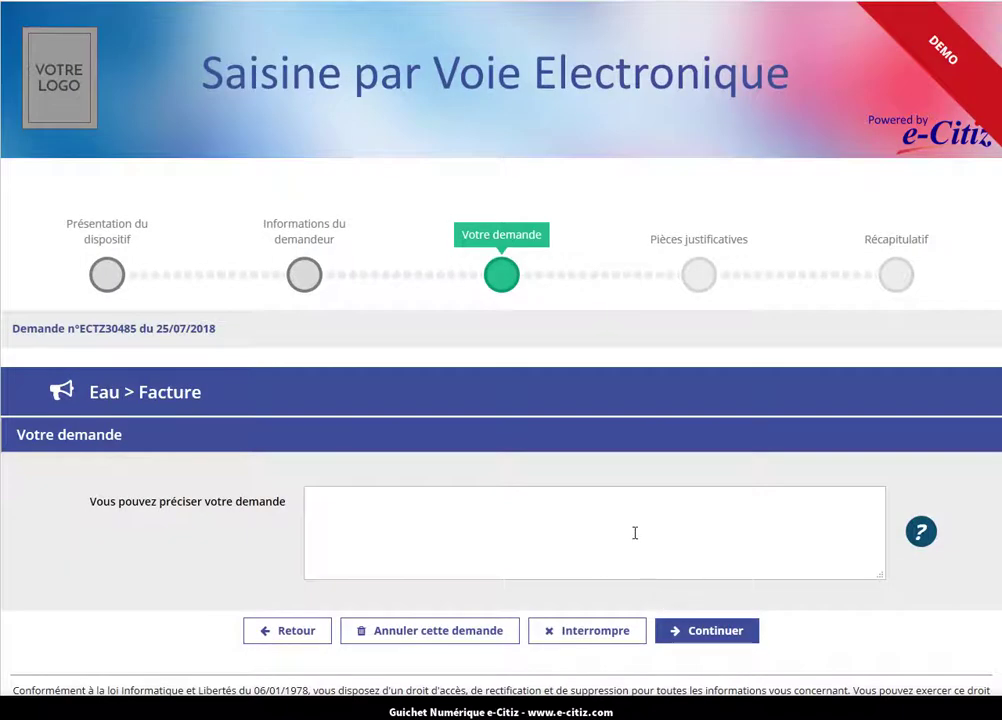
text(La facture reçue est incorrecte)
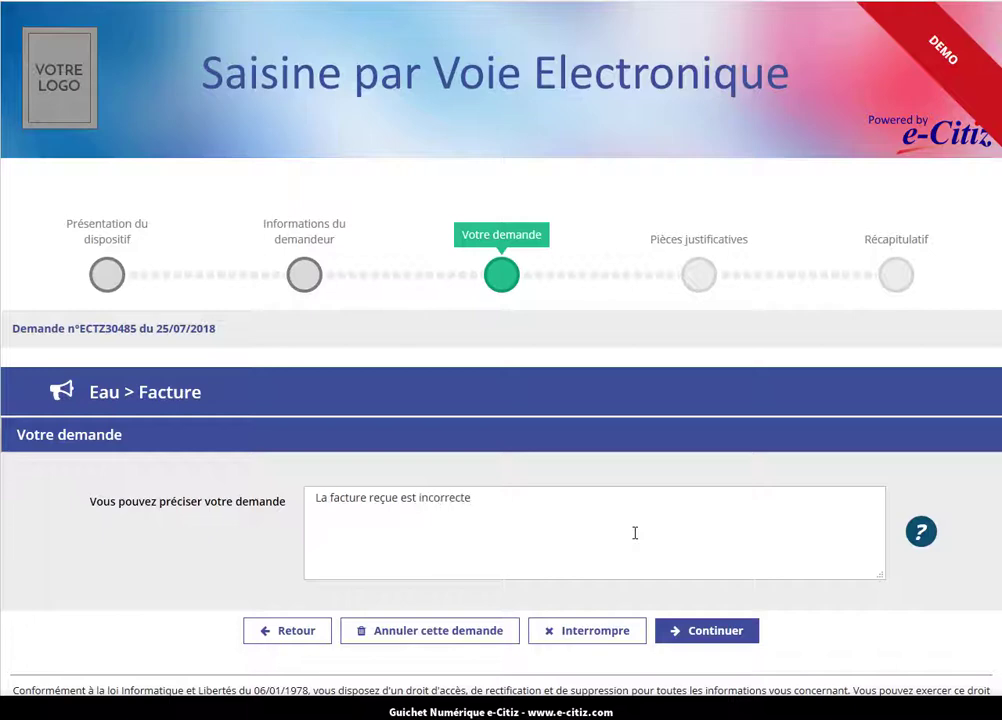
text(. Le montant de la consommation est erroné. Veuillez rectifier l)
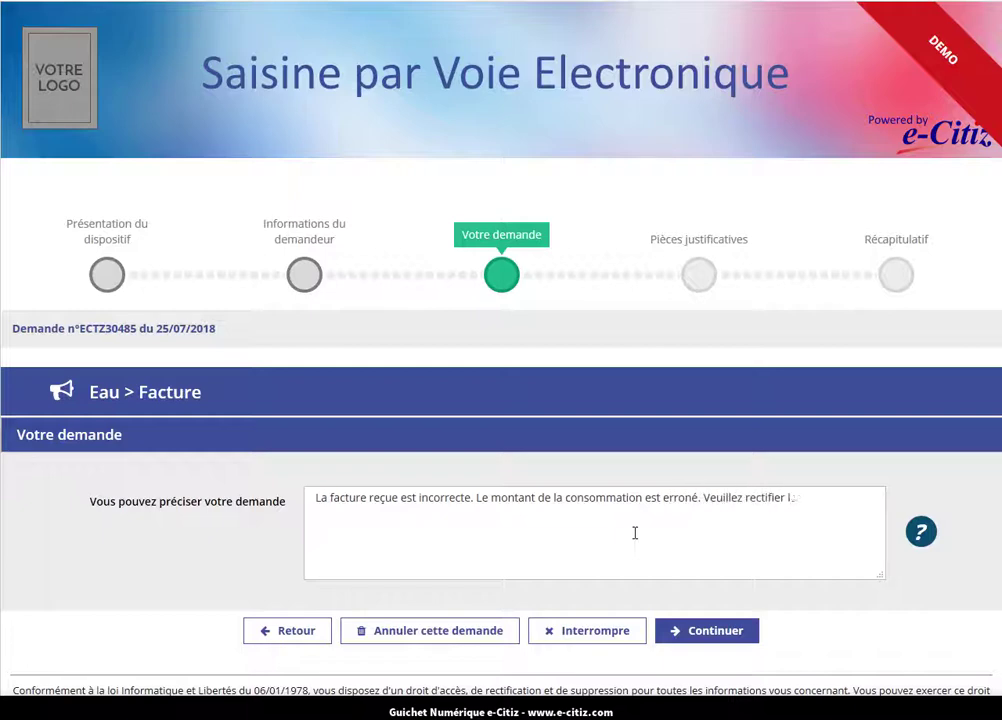
text(te facture.)
click(696, 631)
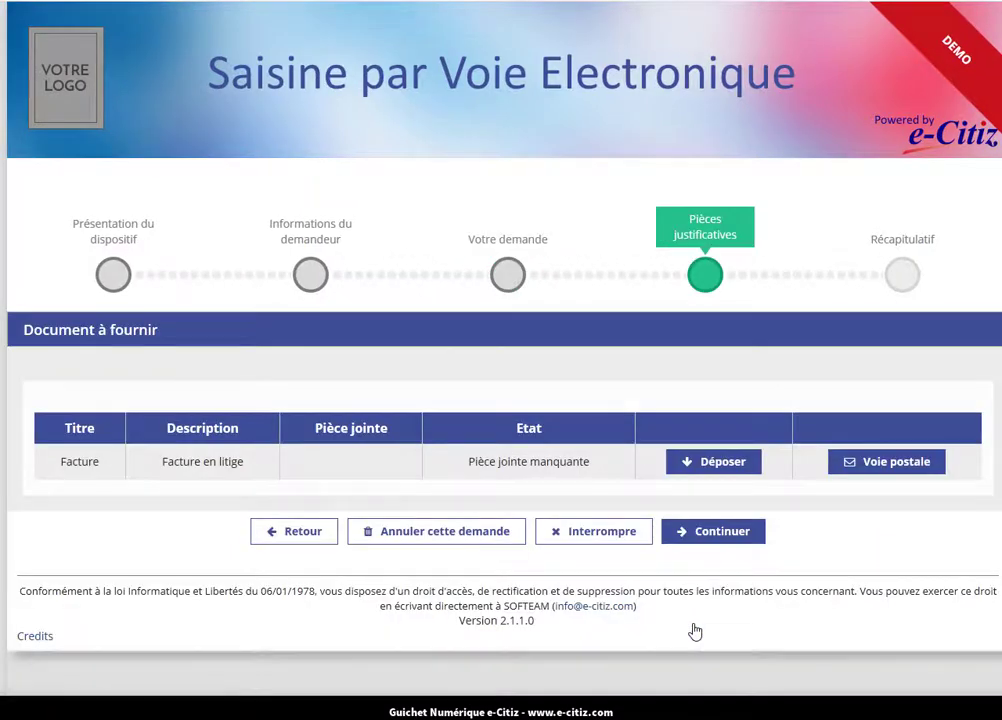
Upload SVE_Facture_Eau_specimen.pdf as the Facture supporting document and validate it.
click(690, 463)
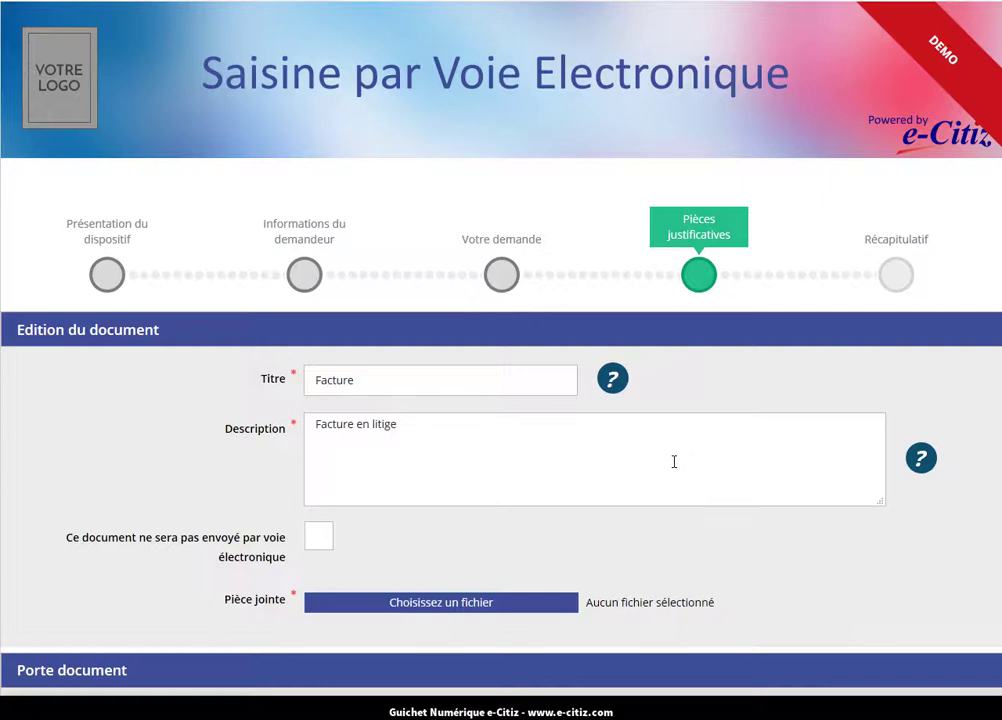
click(492, 612)
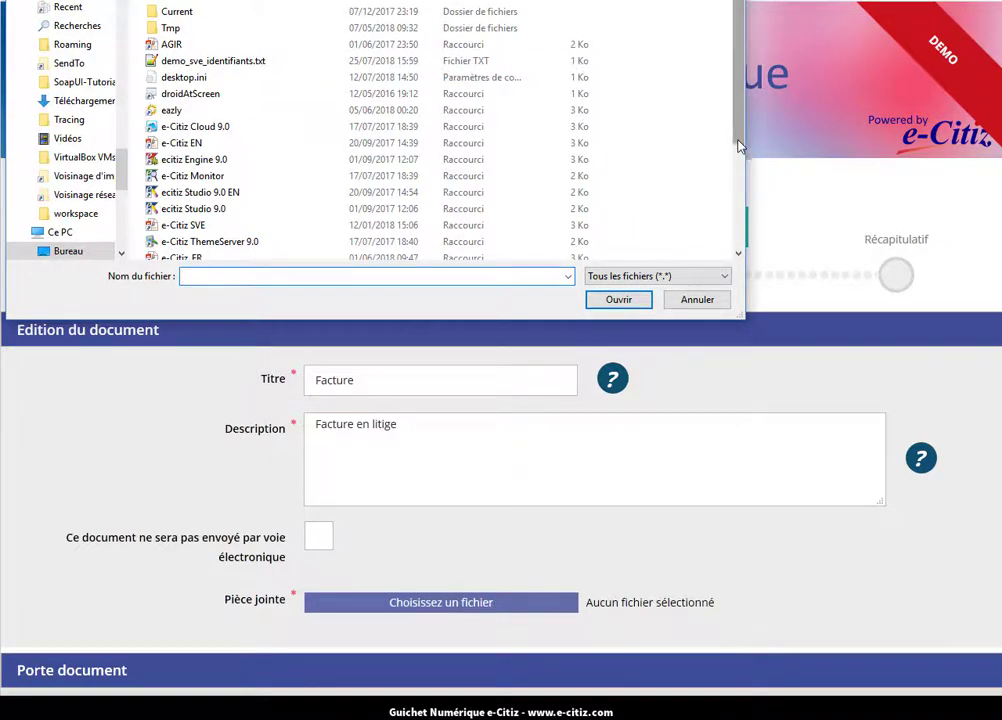
drag(739, 146, 734, 253)
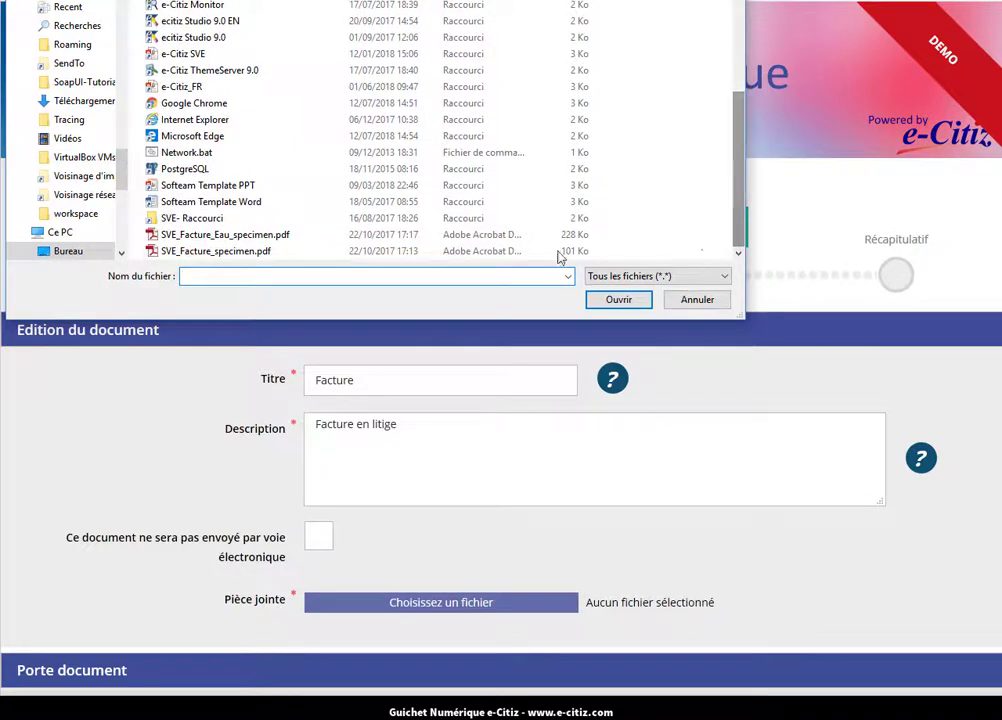
double_click(232, 236)
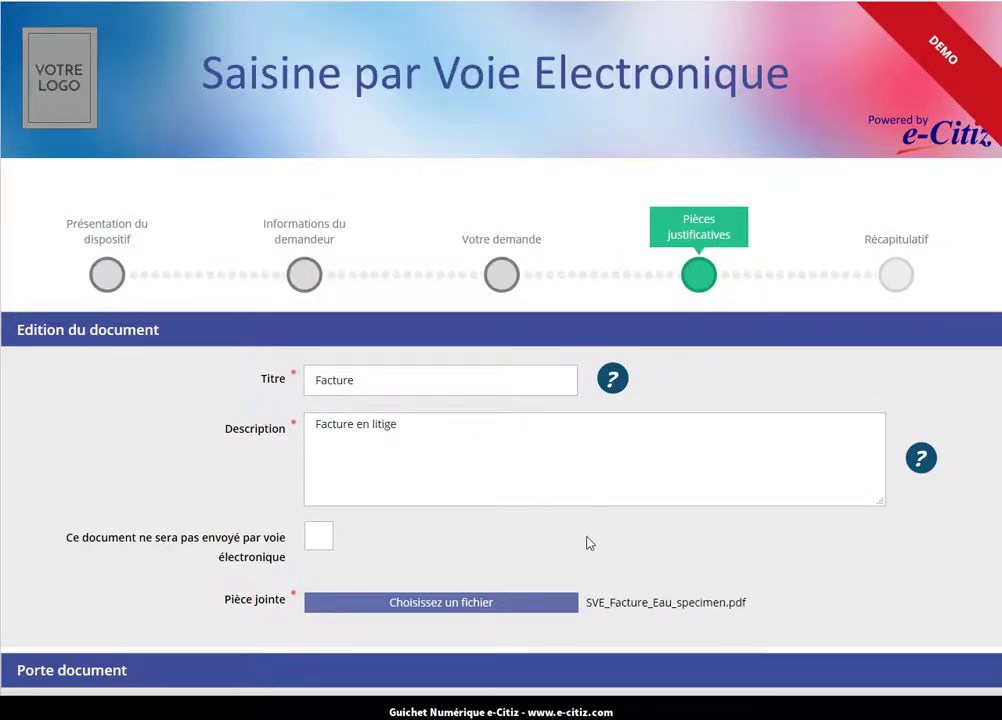
scroll(642, 577, down, 2)
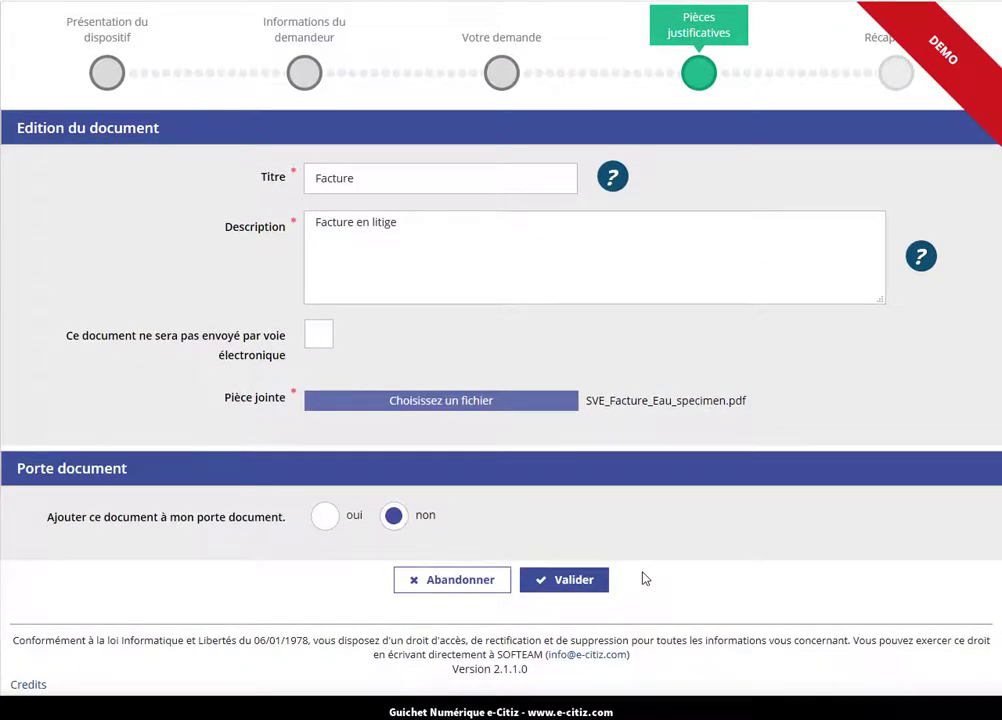
click(583, 581)
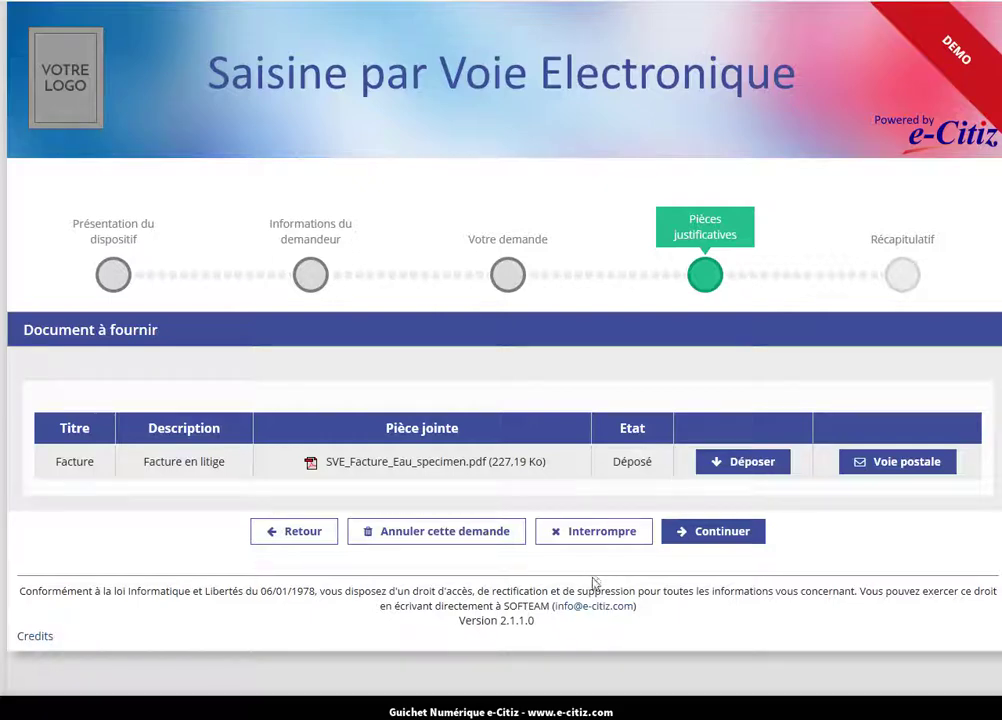
Review the request summary, submit it to the service with Oui, and acknowledge the success message.
click(690, 538)
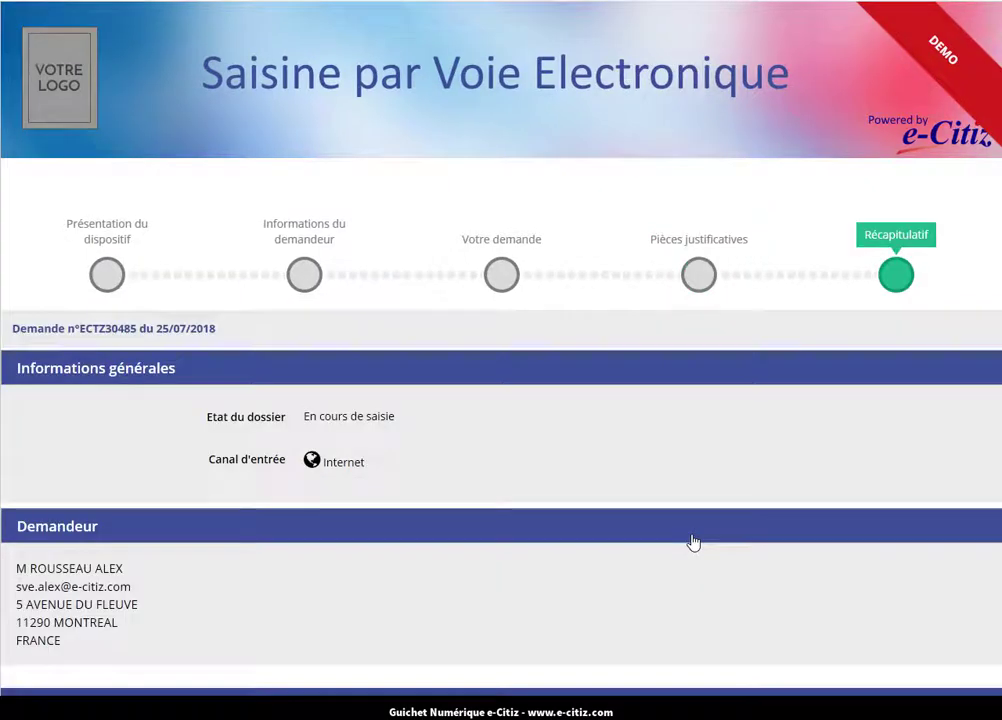
scroll(693, 541, down, 3)
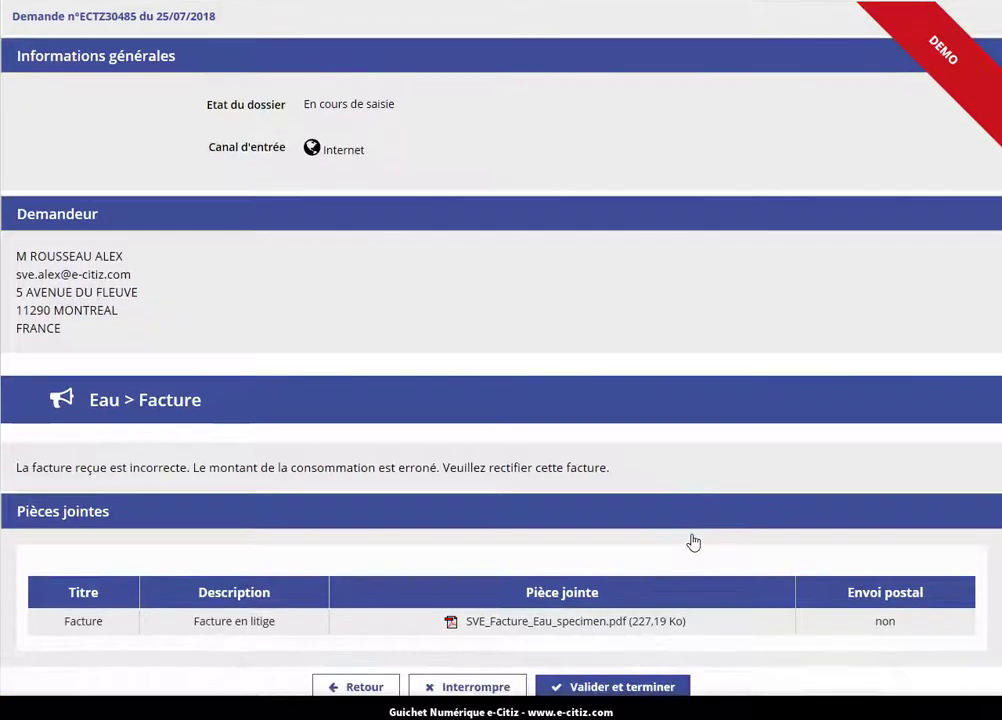
scroll(693, 541, down, 1)
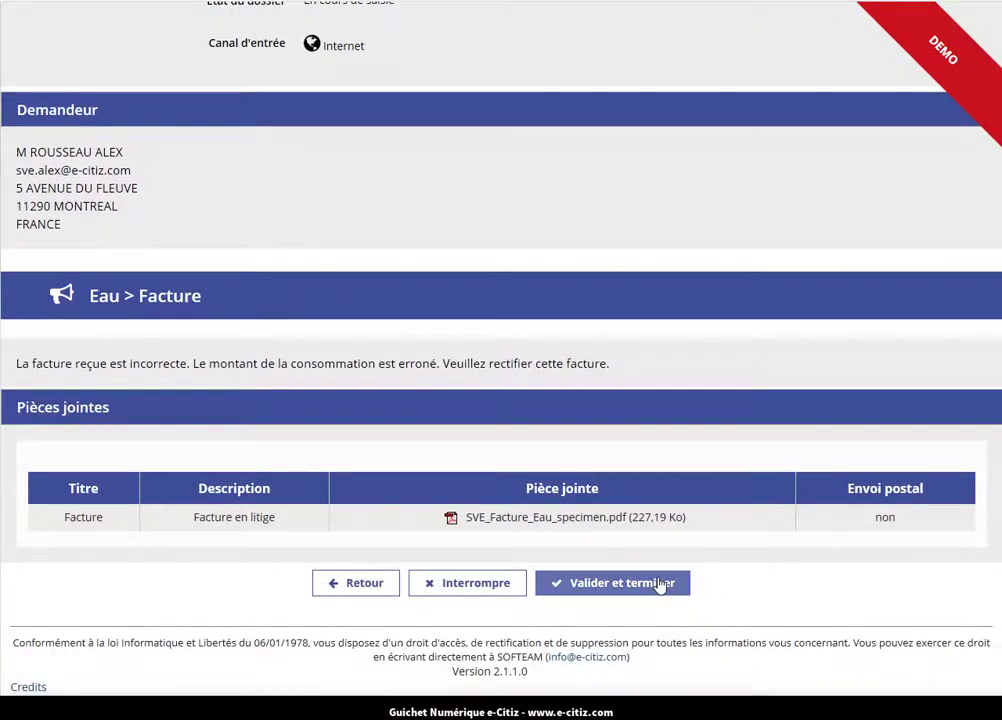
click(660, 585)
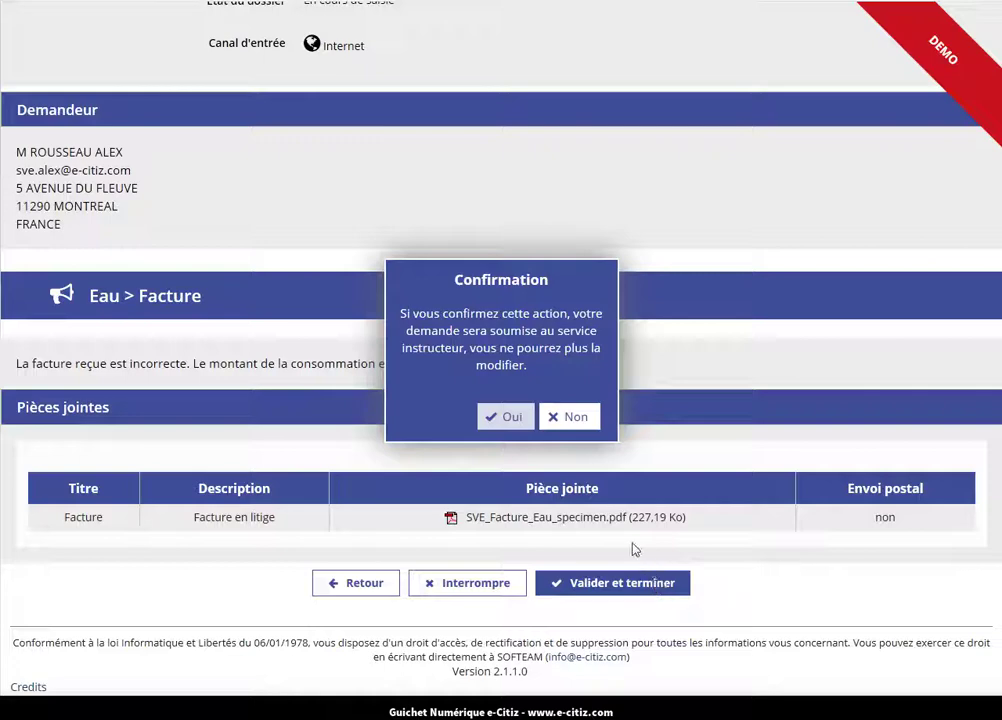
click(509, 416)
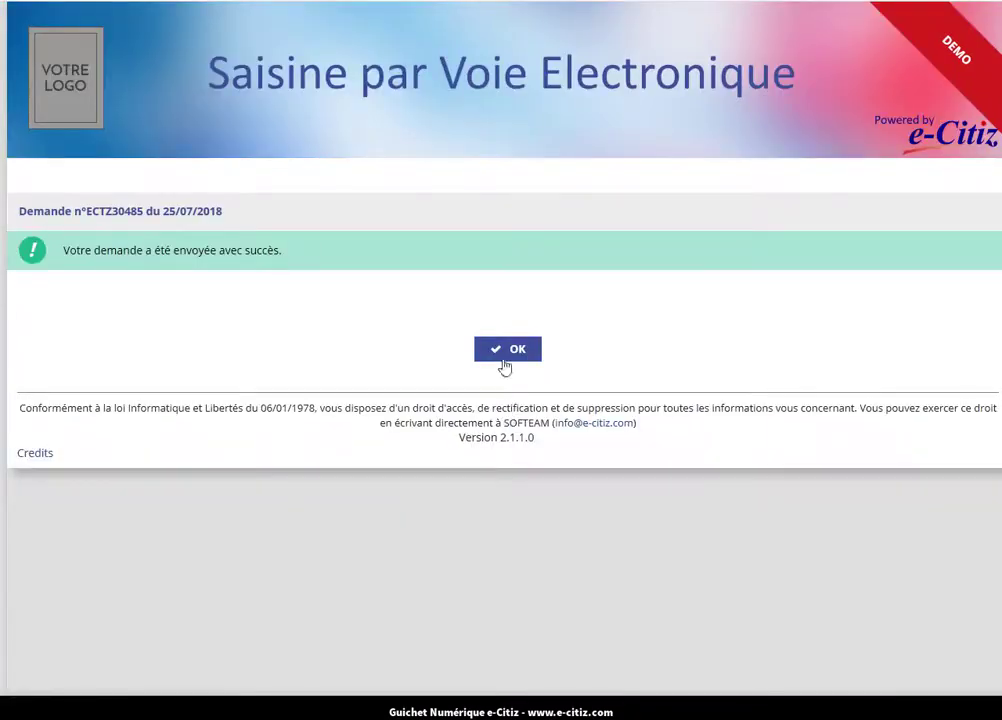
click(503, 350)
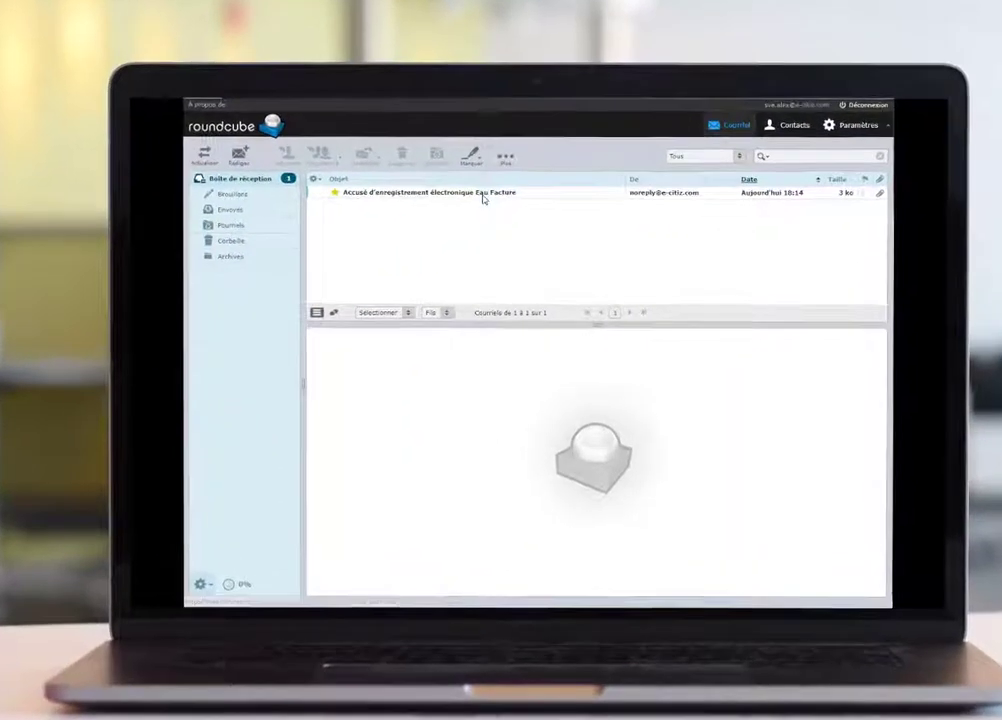
Open the 'Accusé d'enregistrement électronique Eau Facture' email in the Roundcube preview pane.
click(493, 204)
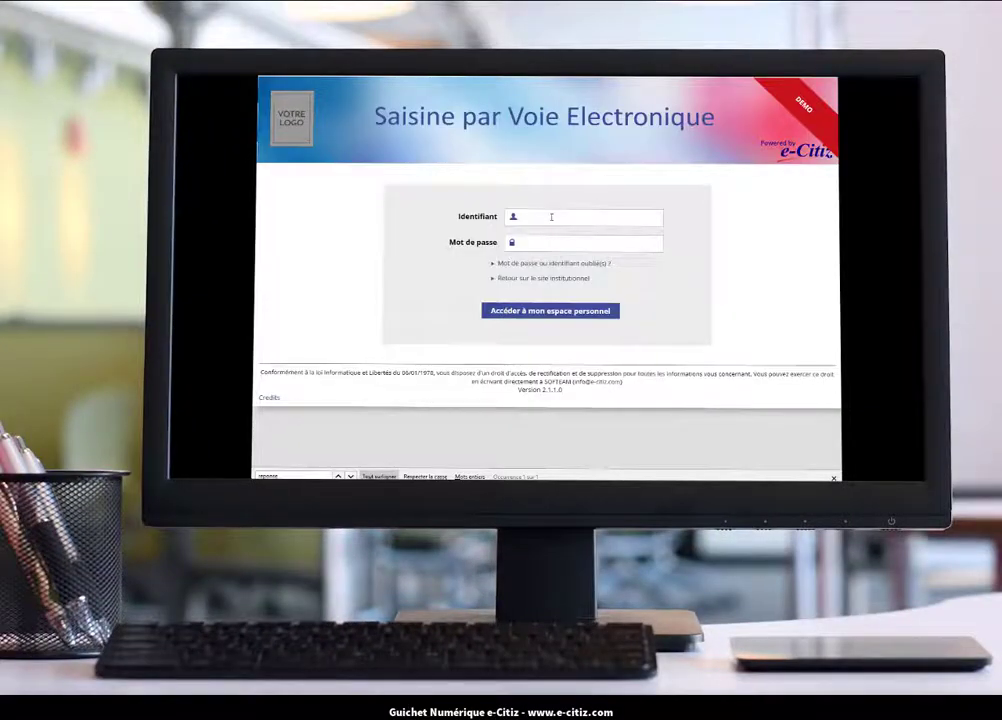
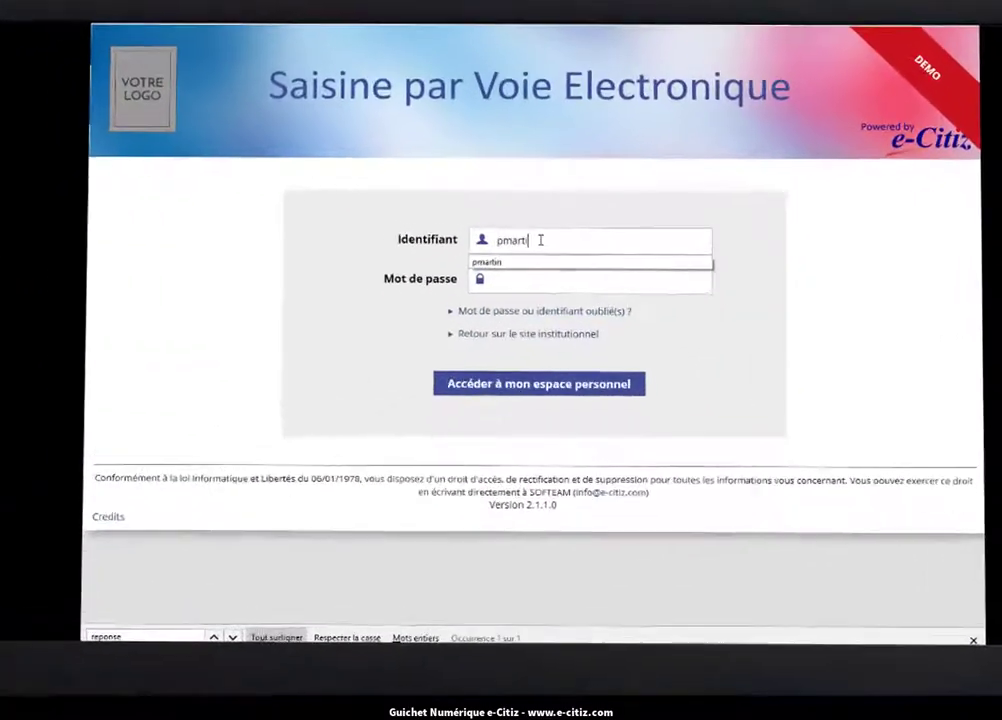
Sign in to the back office with the agent's username and password.
key(Tab)
text(********)
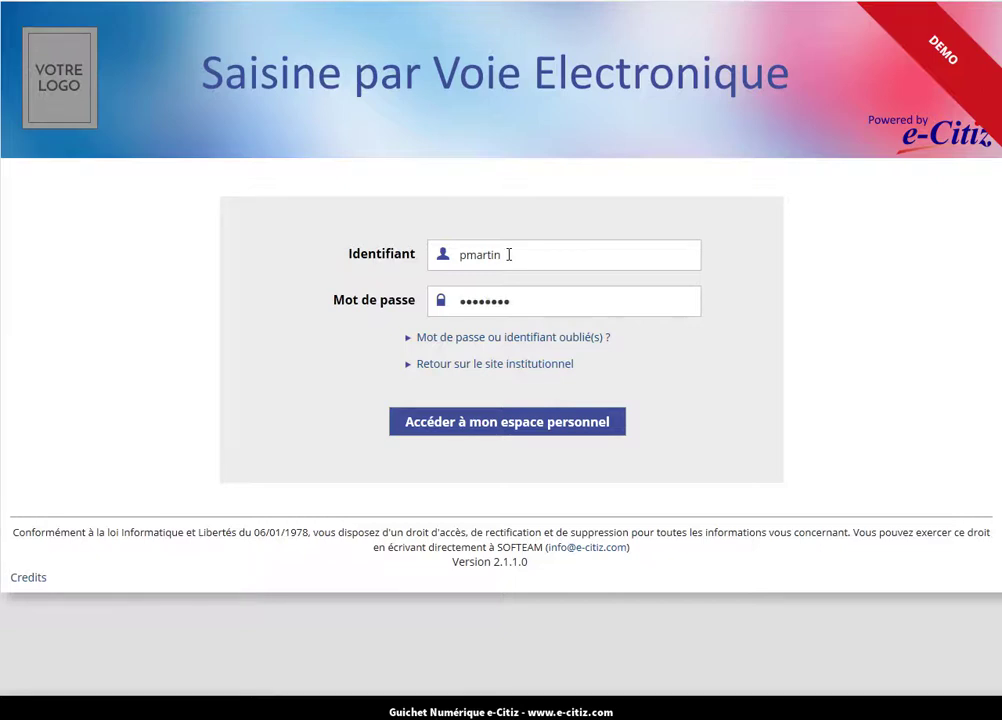
click(520, 423)
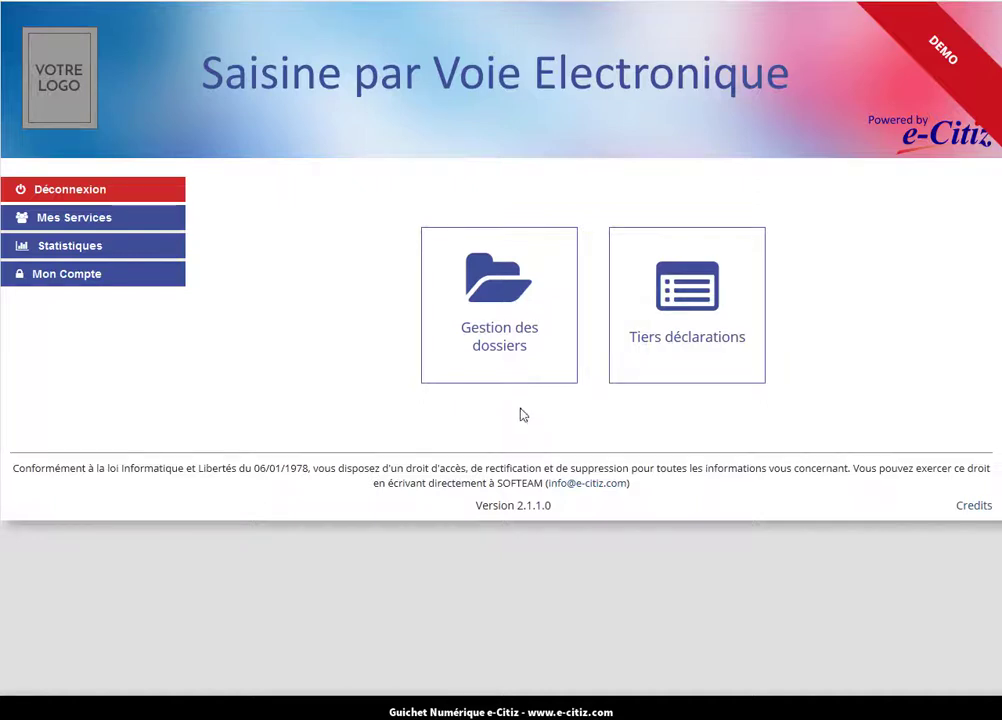
In Gestion des dossiers, search for requests in state Saisie terminée and open the Facture request for qualification.
click(486, 310)
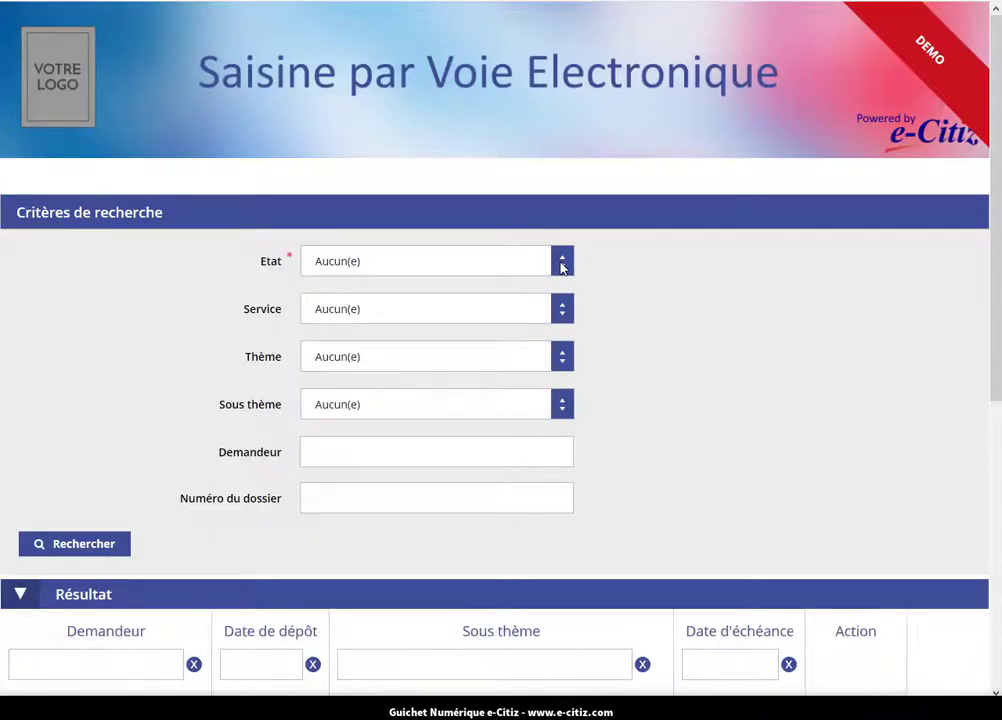
click(562, 266)
click(517, 308)
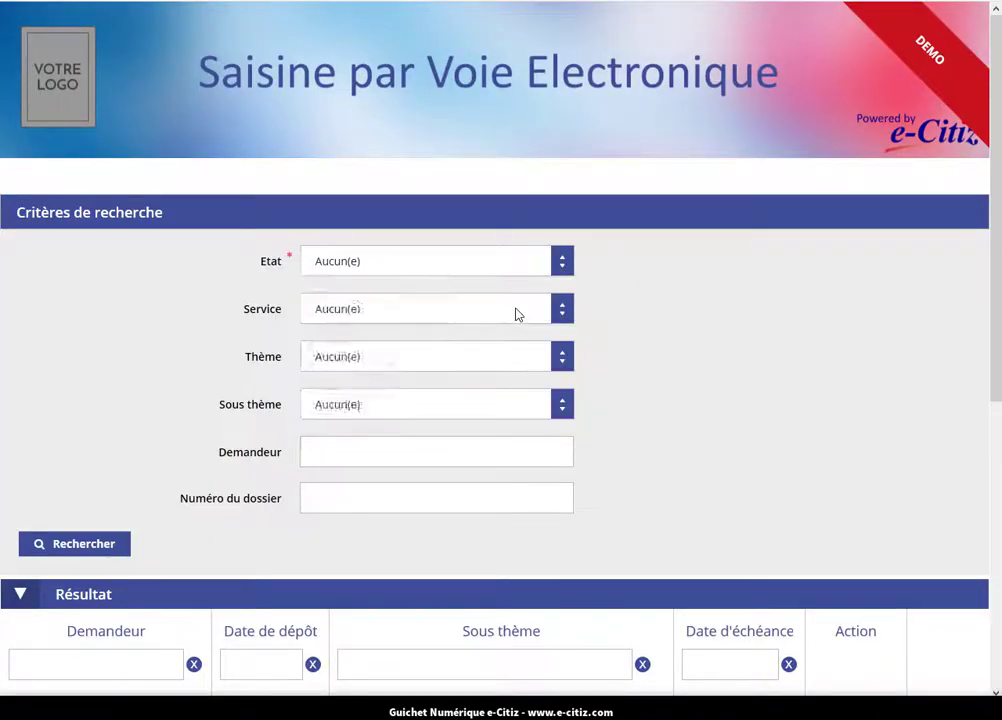
click(108, 552)
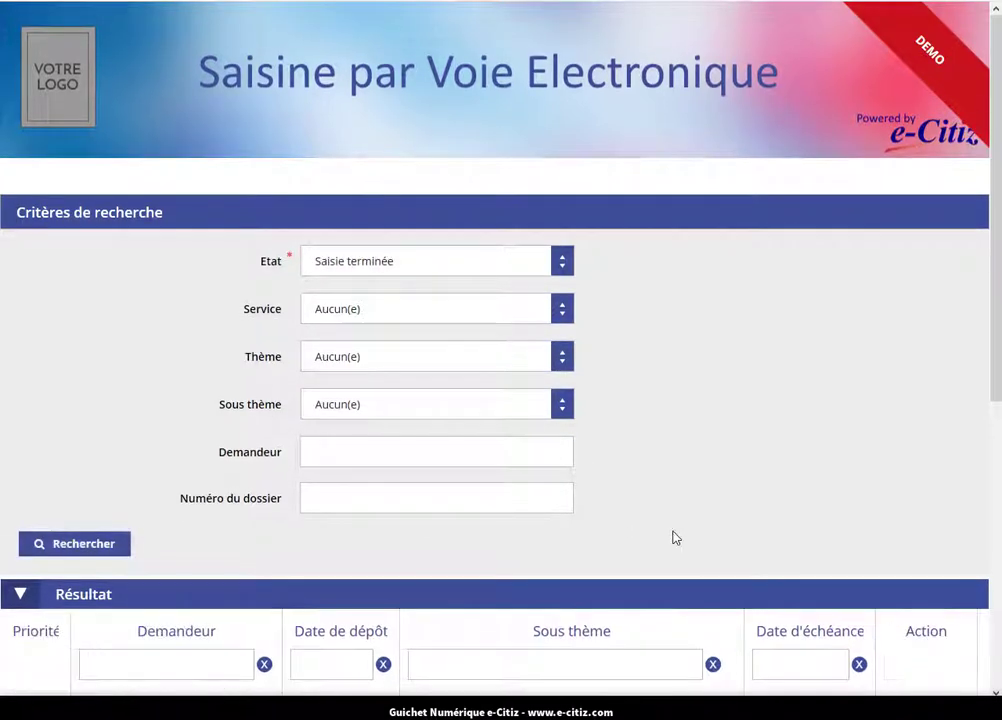
scroll(675, 539, down, 1)
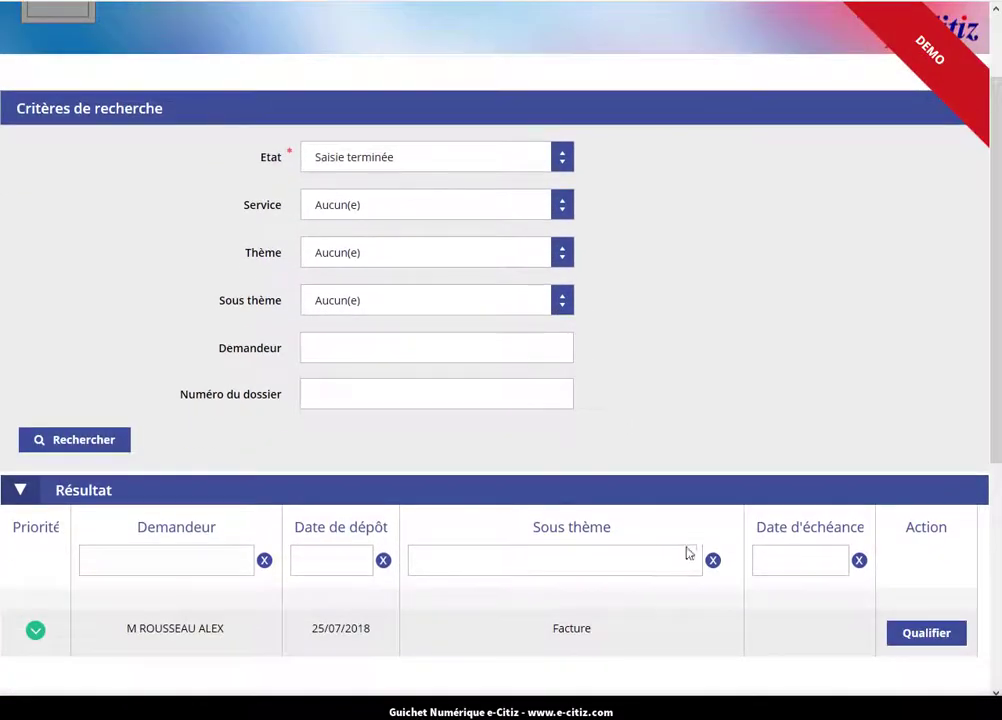
click(922, 635)
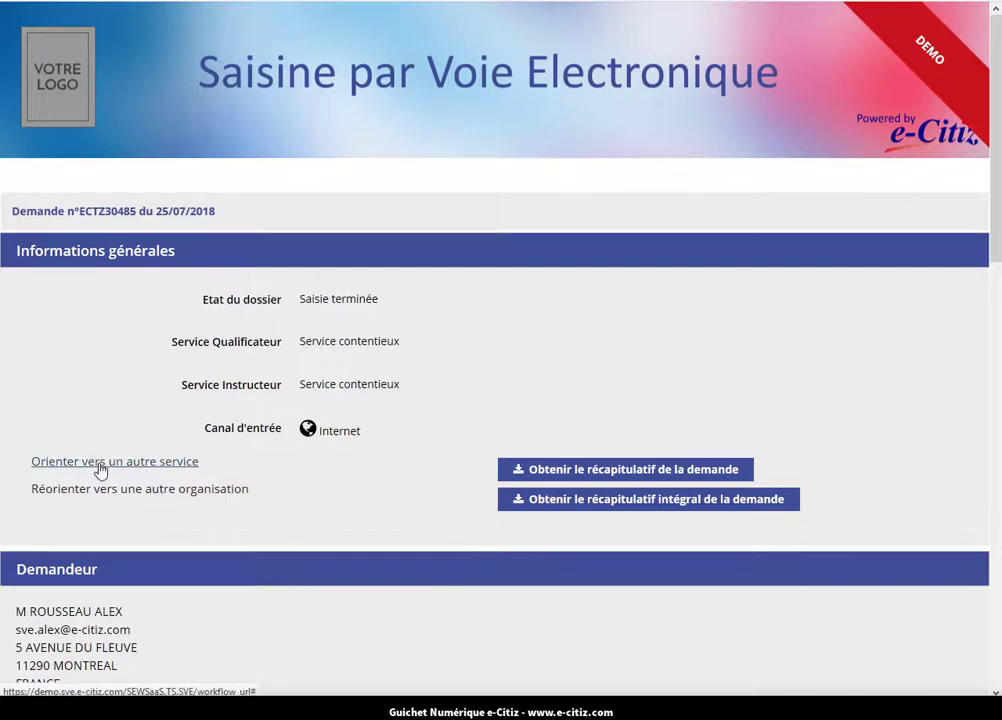
View the attached SVE_Facture_Eau_specimen.pdf in Adobe Acrobat, then close the viewer.
scroll(117, 532, down, 2)
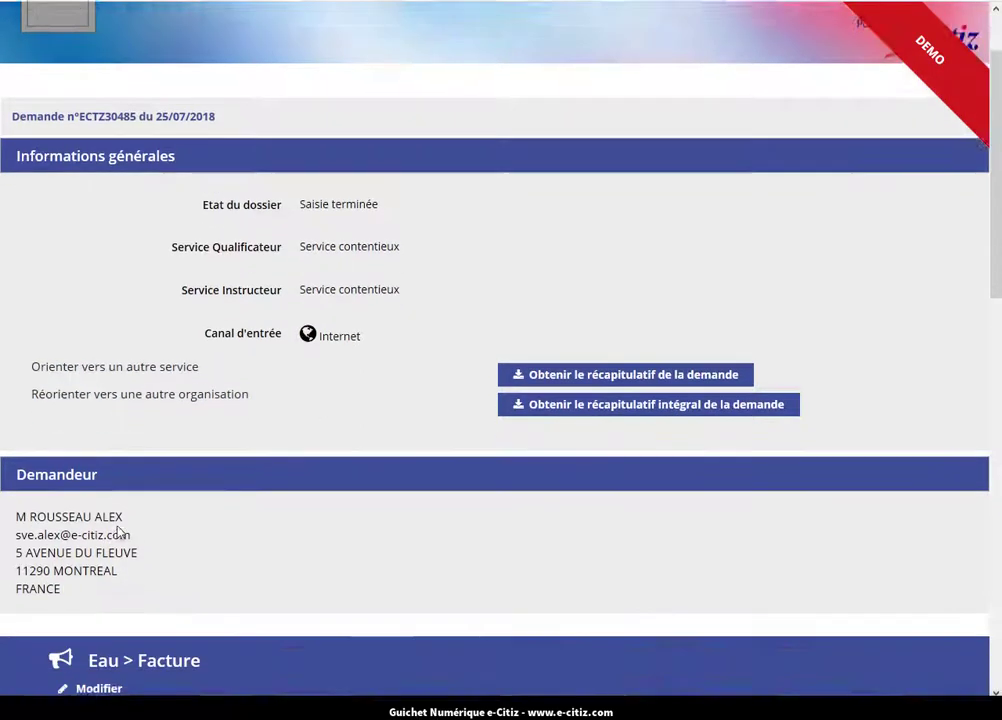
scroll(117, 532, down, 1)
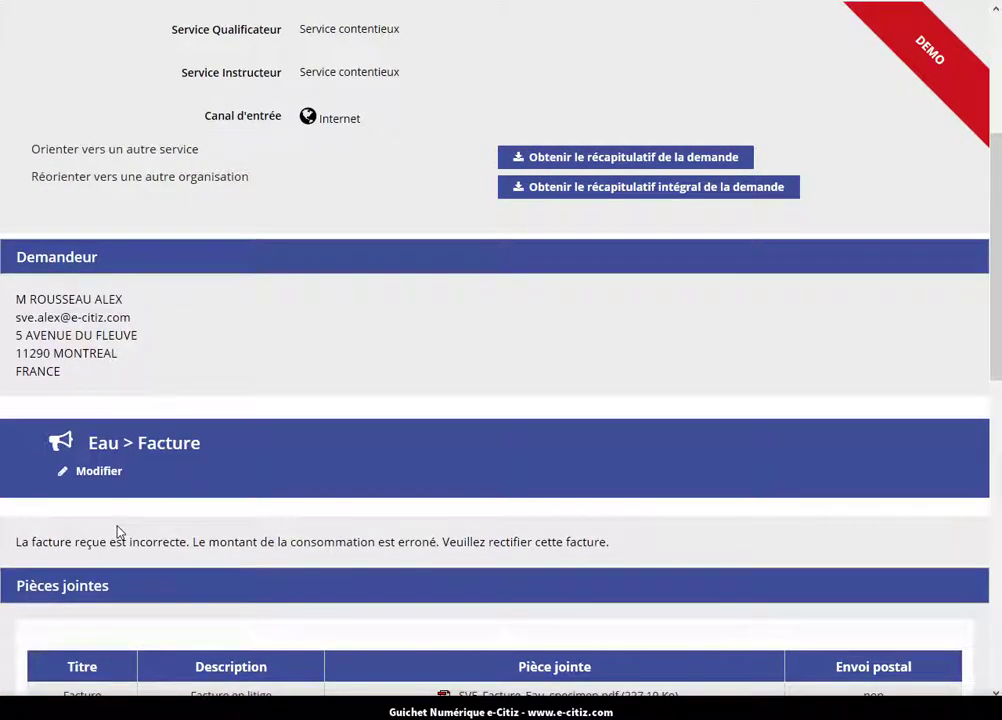
scroll(117, 532, down, 1)
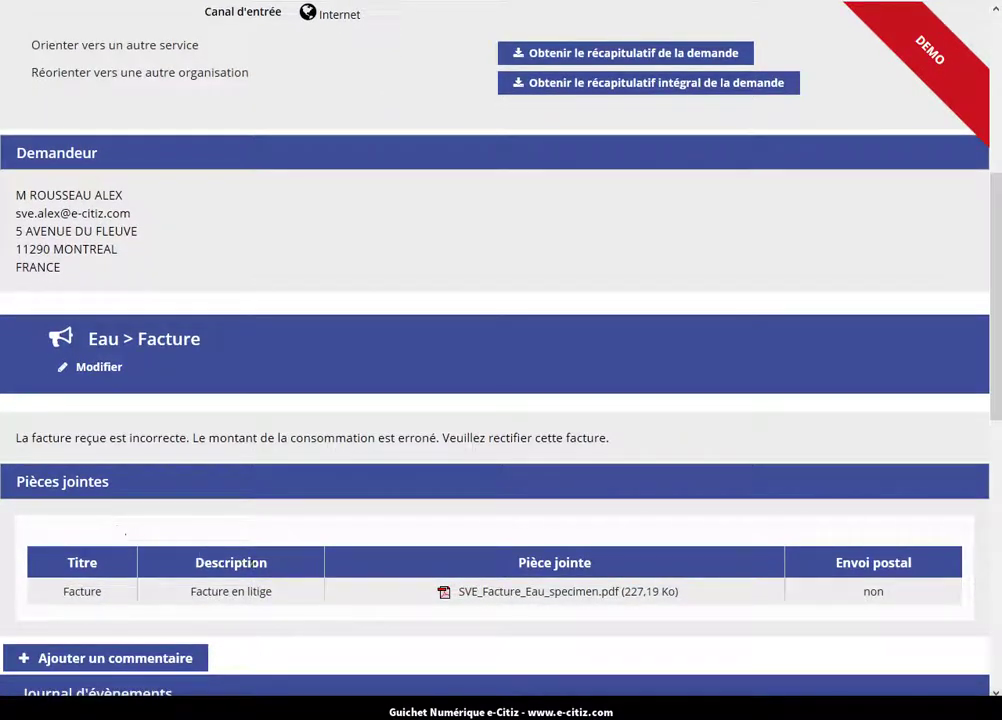
click(538, 592)
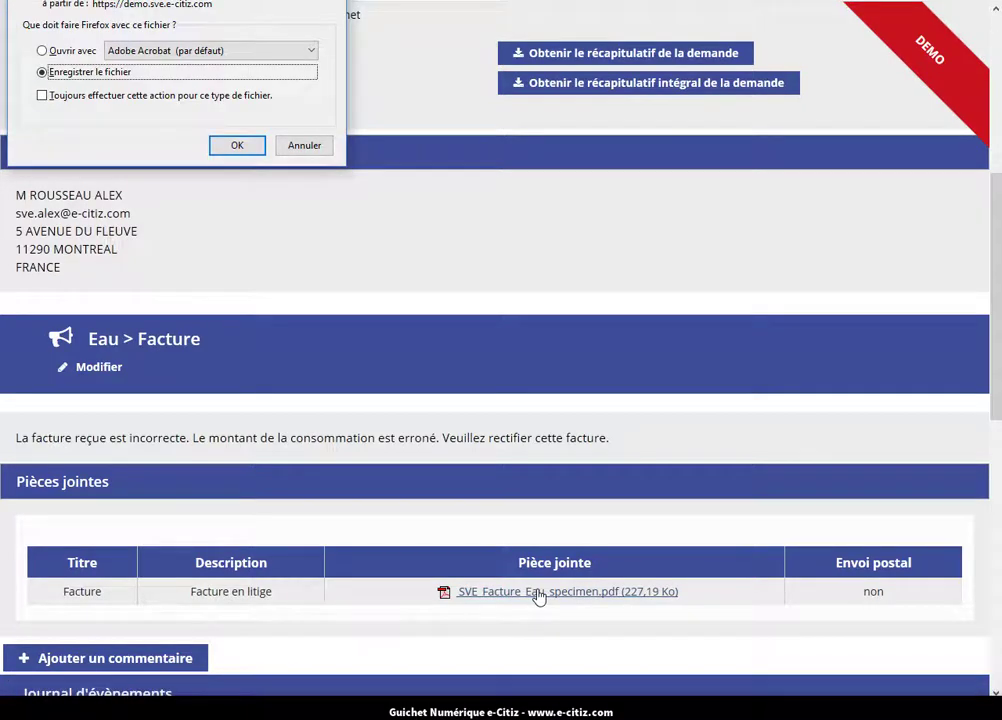
click(79, 52)
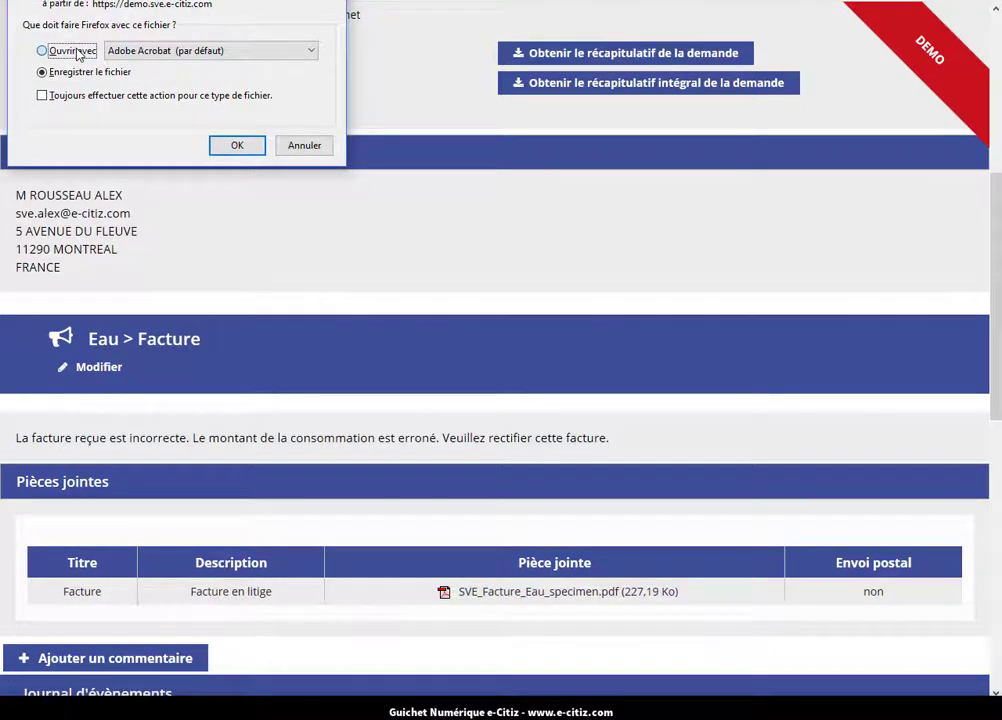
click(237, 145)
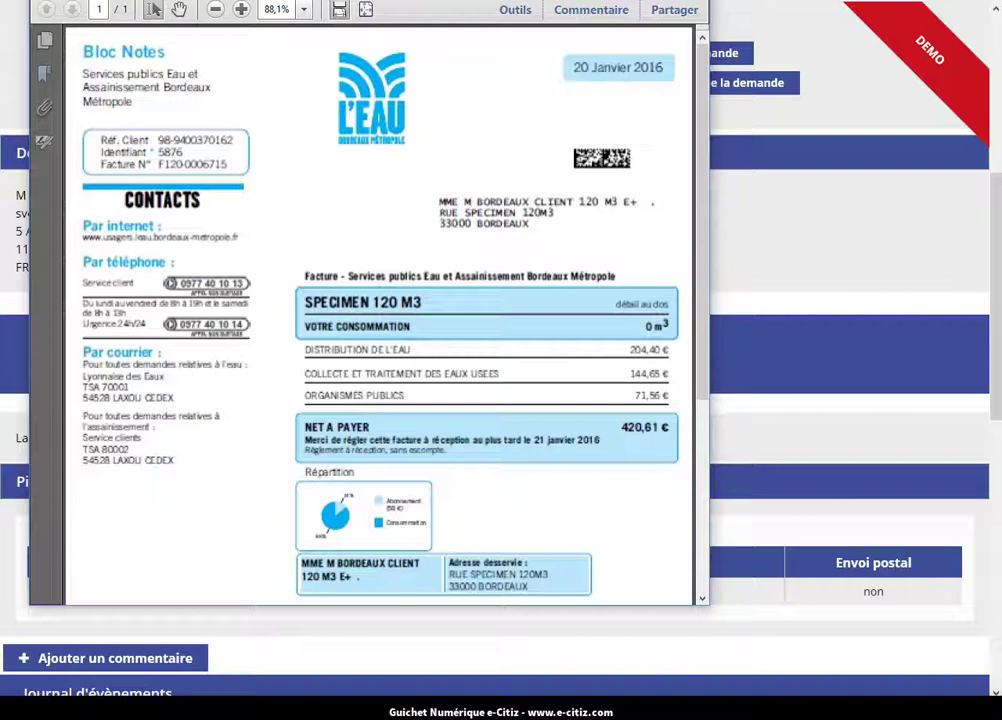
key(Escape)
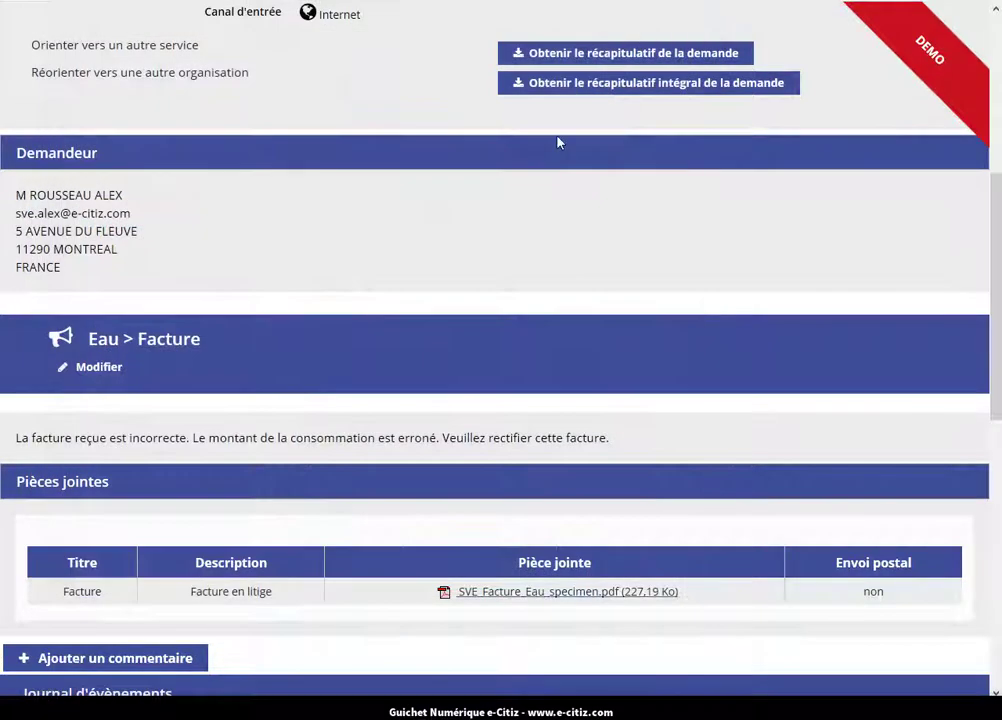
Add the internal-only comment 'Le scan est correct et lisible.' and validate it.
click(199, 657)
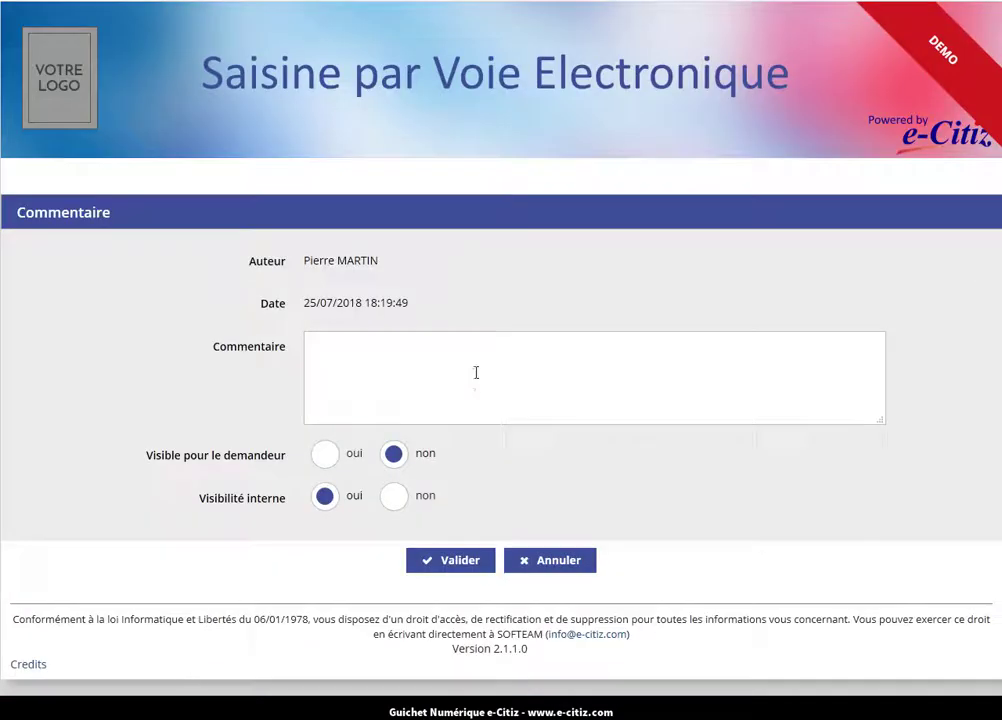
text(e scan est correct et lisible.)
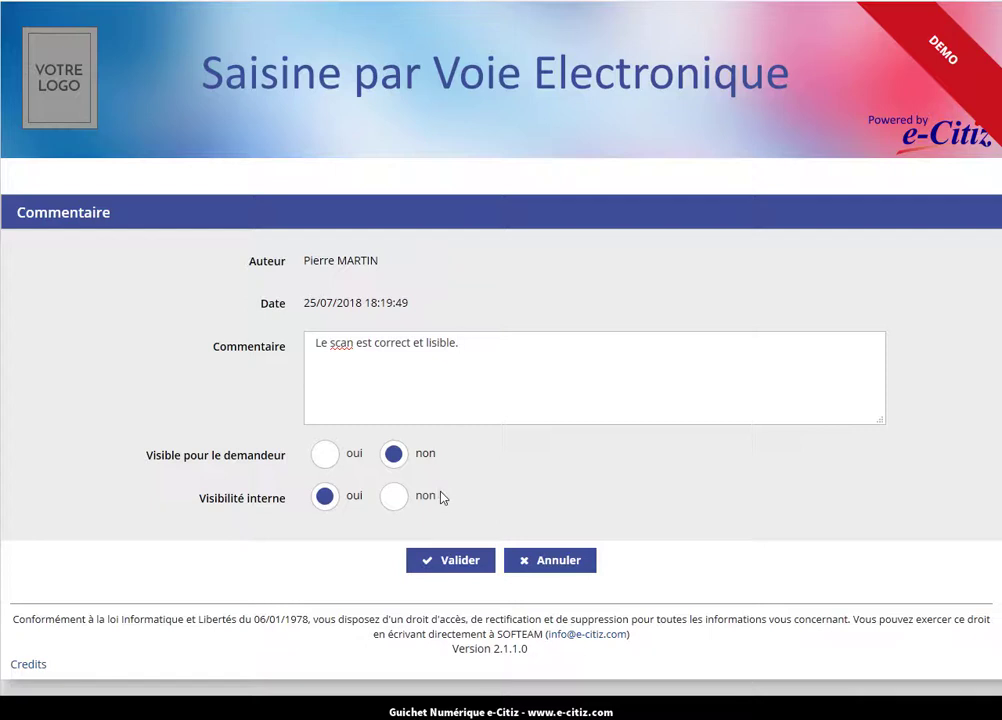
click(453, 563)
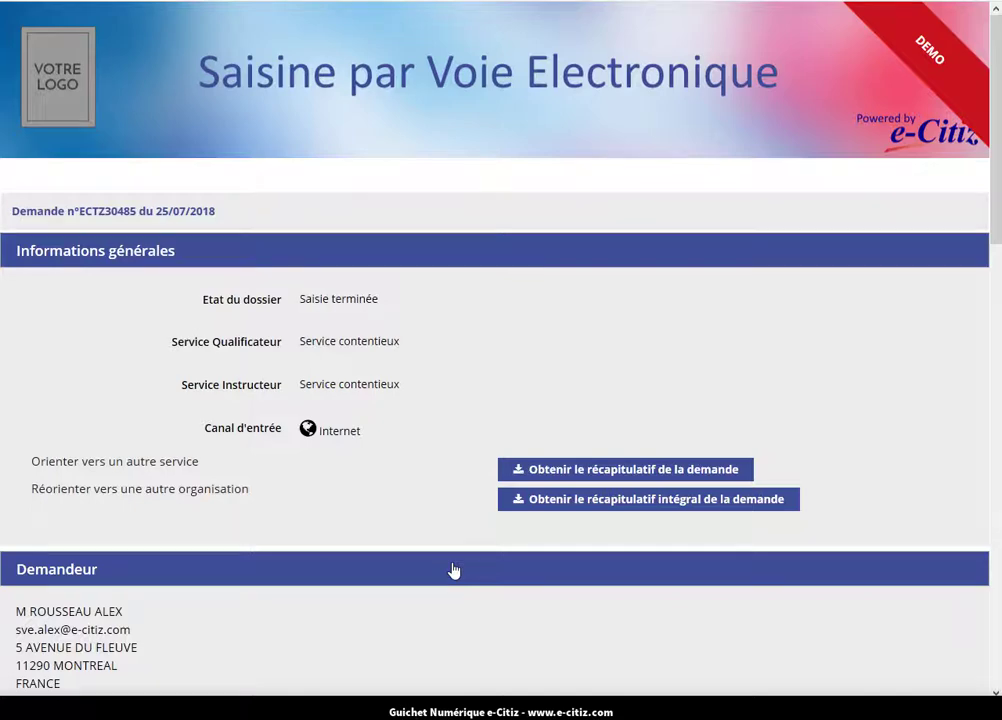
Qualify the Eau > Facture request and confirm with Oui to notify the applicant.
scroll(388, 516, down, 5)
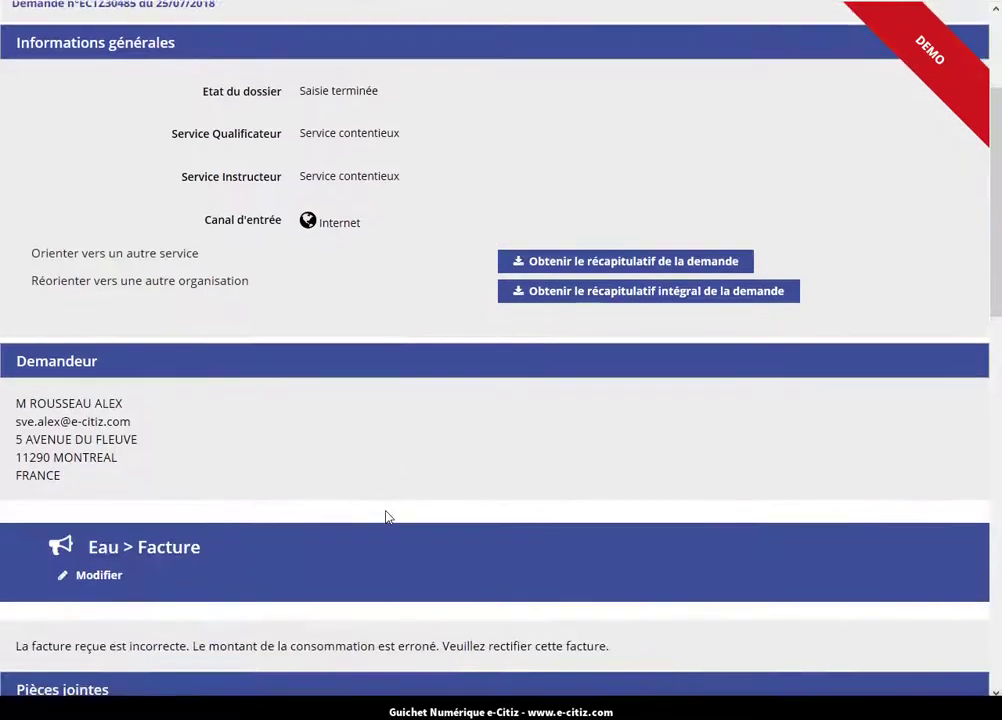
scroll(388, 516, down, 5)
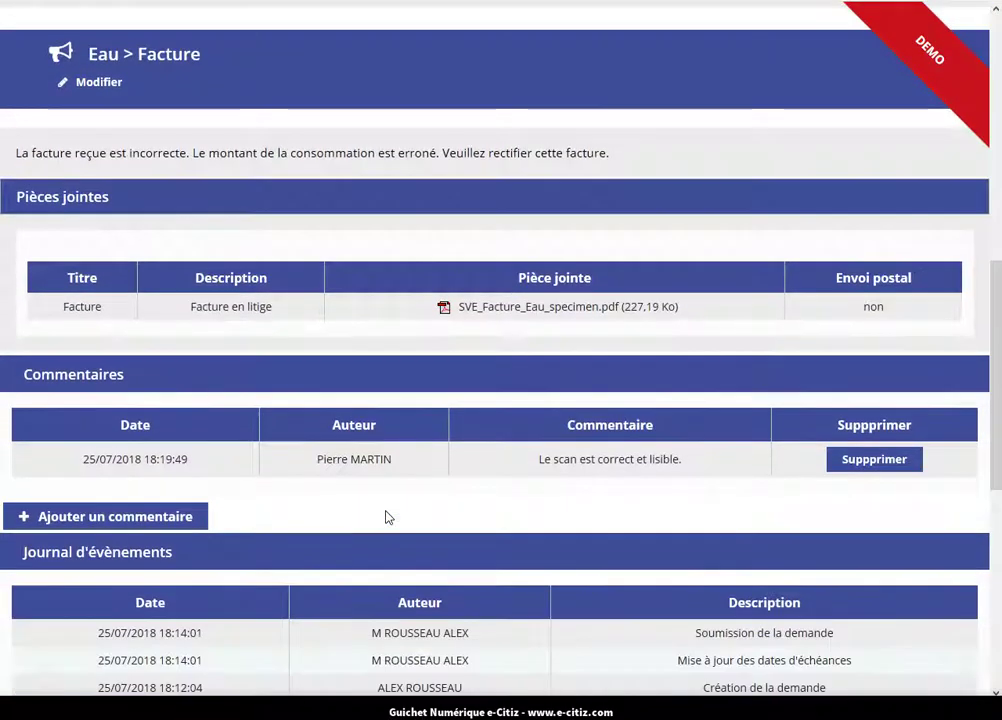
scroll(388, 516, down, 1)
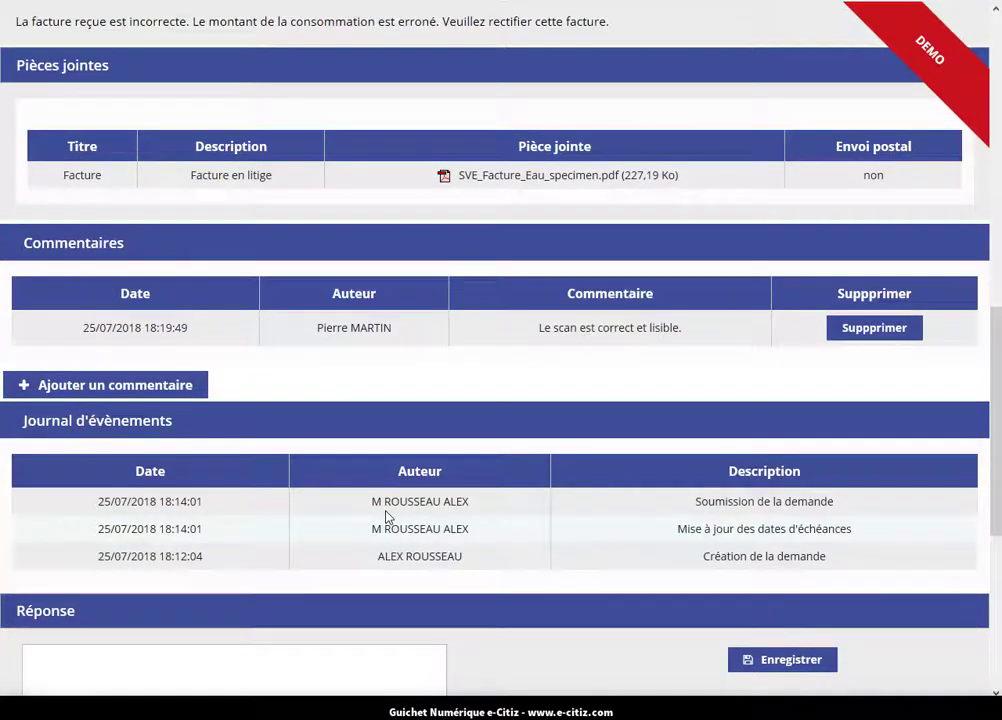
scroll(388, 517, down, 1)
scroll(388, 517, down, 1)
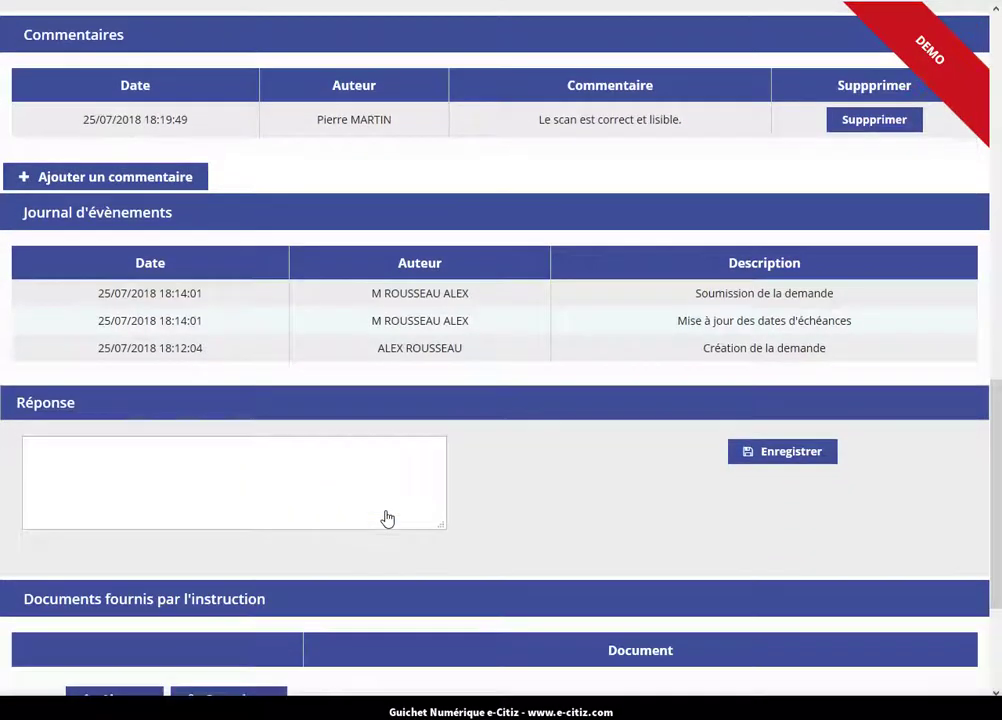
scroll(388, 517, down, 2)
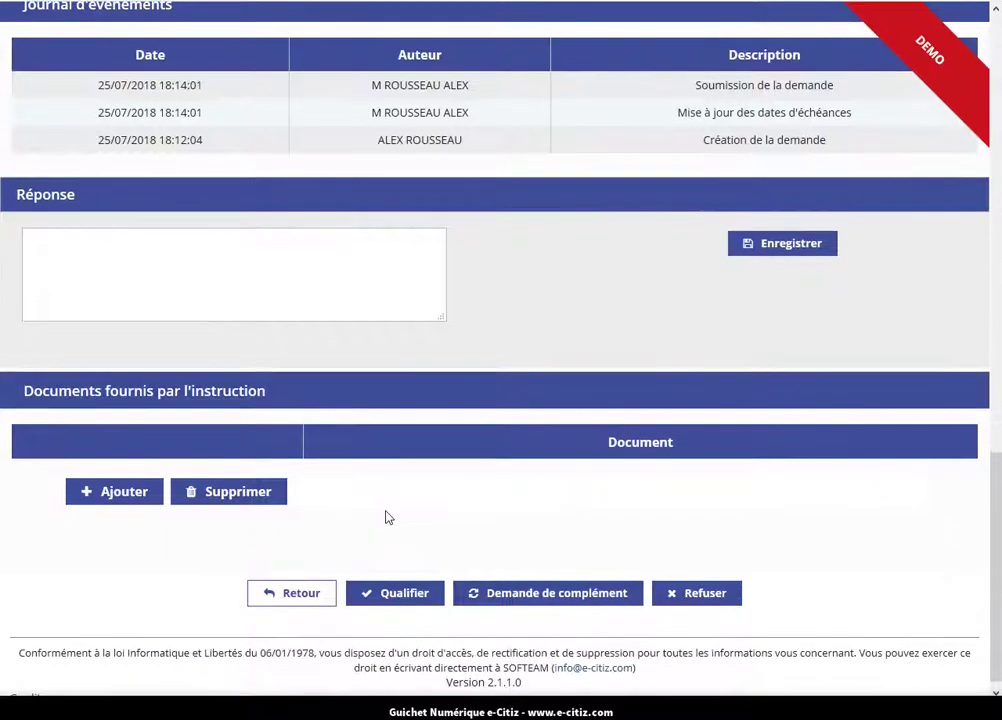
click(404, 596)
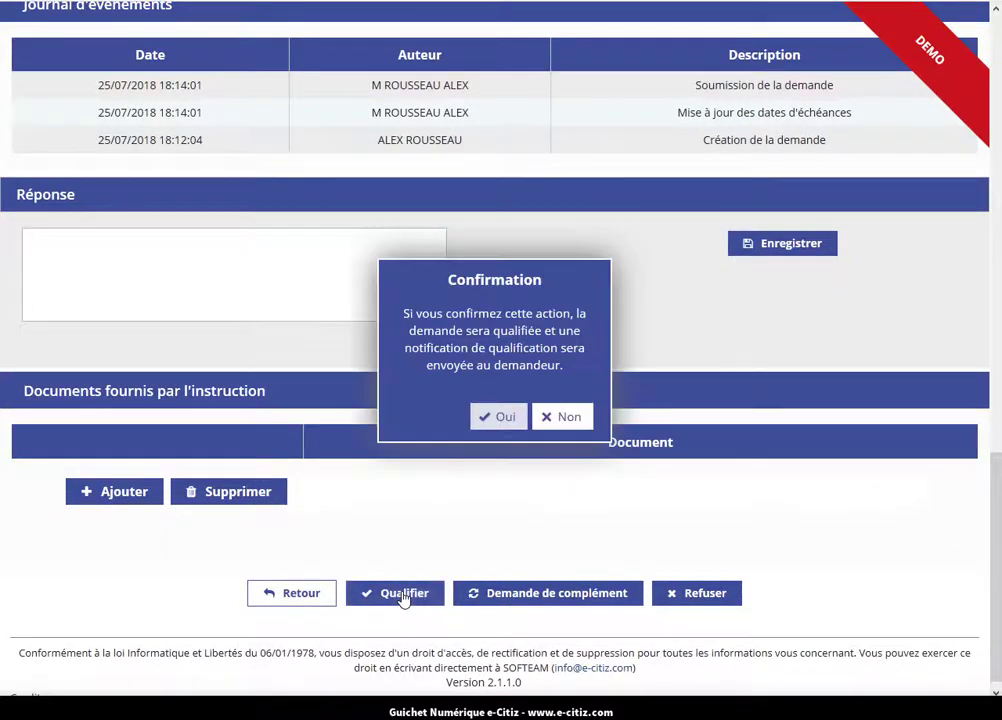
click(482, 420)
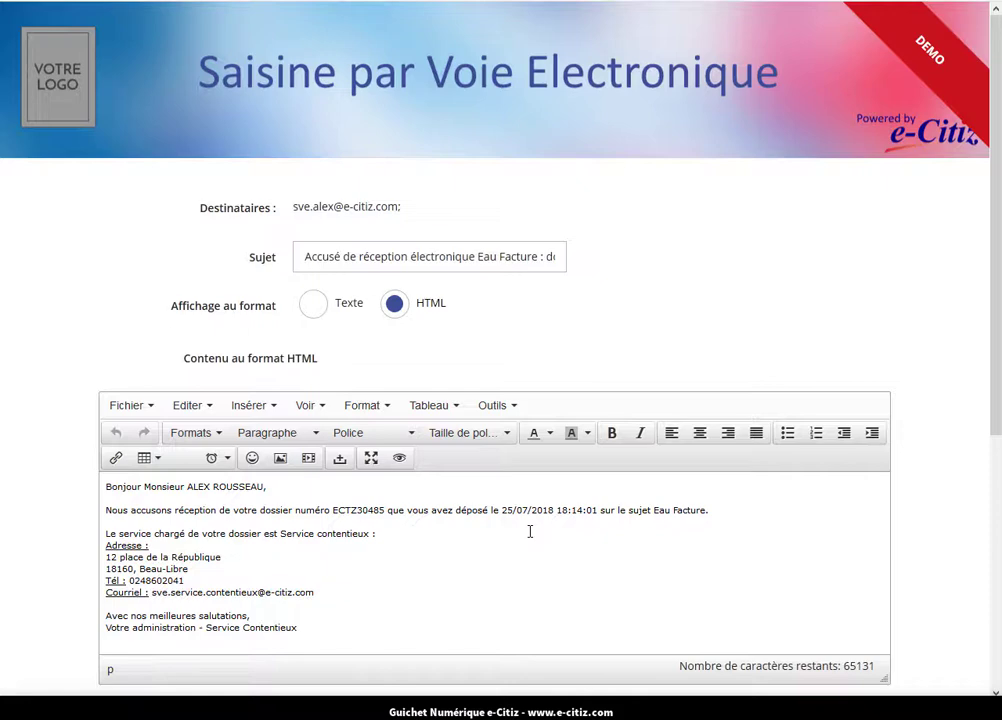
scroll(530, 531, down, 1)
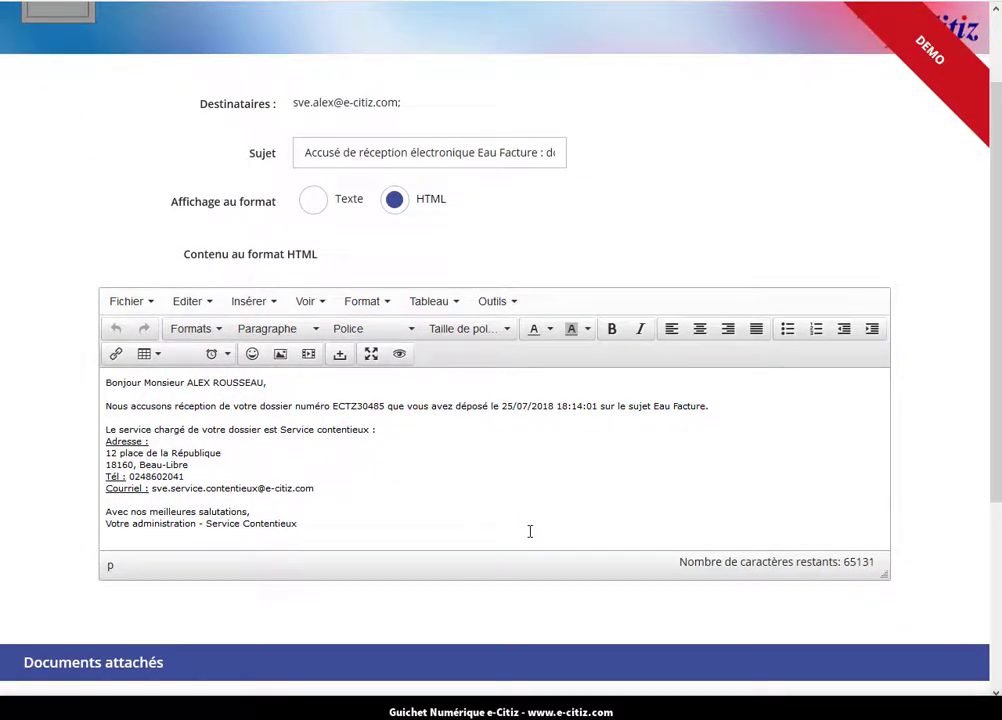
scroll(530, 531, down, 1)
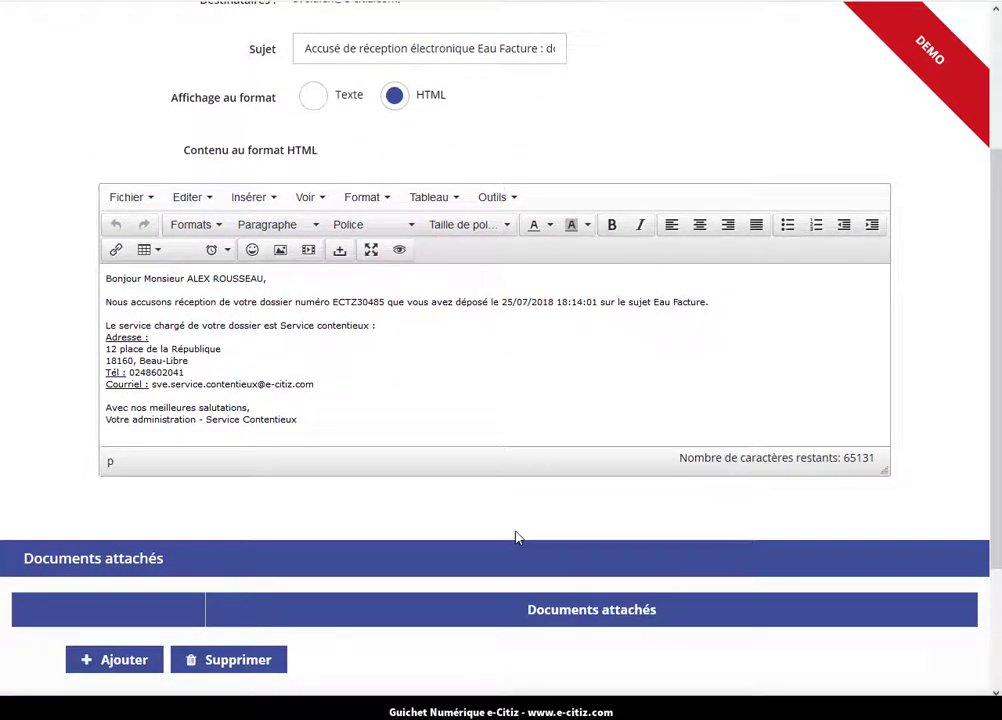
scroll(492, 539, down, 2)
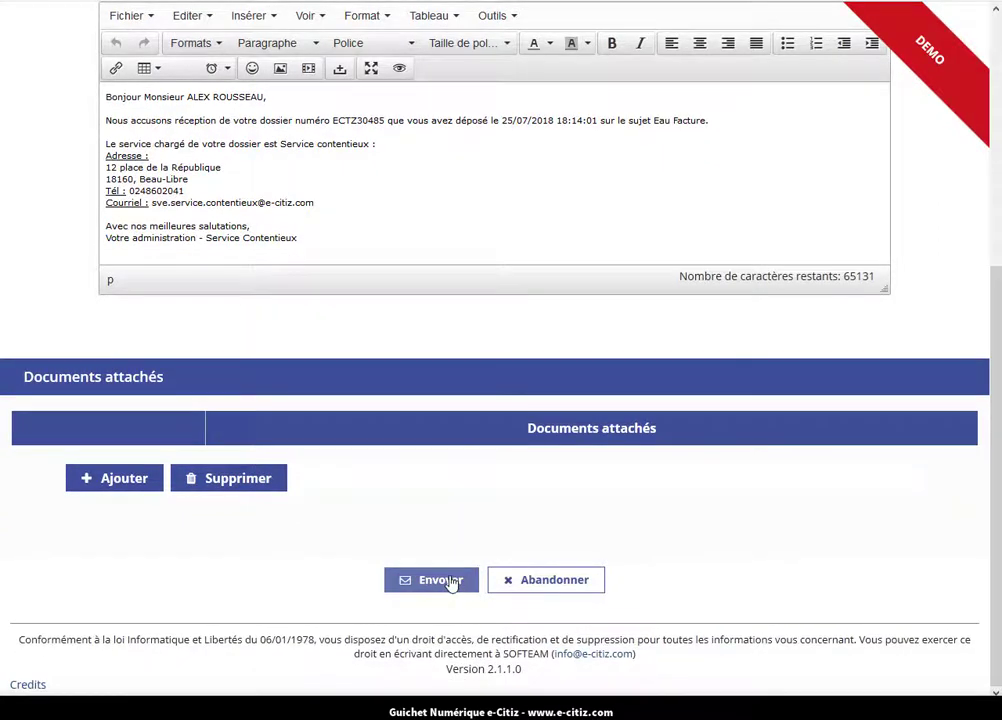
click(451, 584)
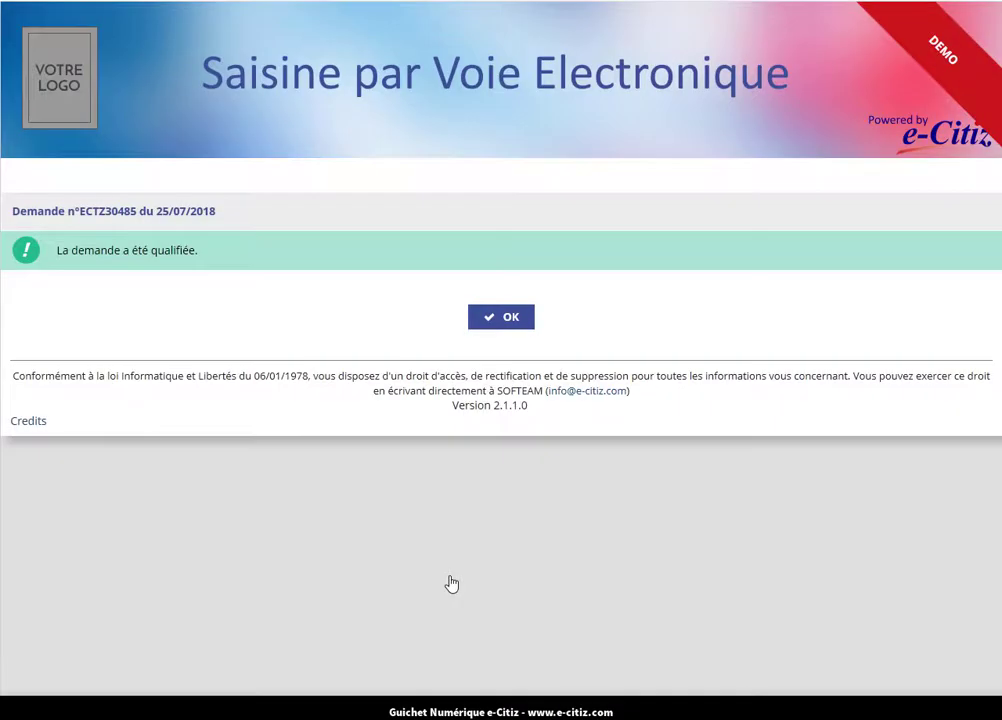
Dismiss the qualification notice and read the 18:22 'Accusé de réception' e-mail in Roundcube.
click(500, 318)
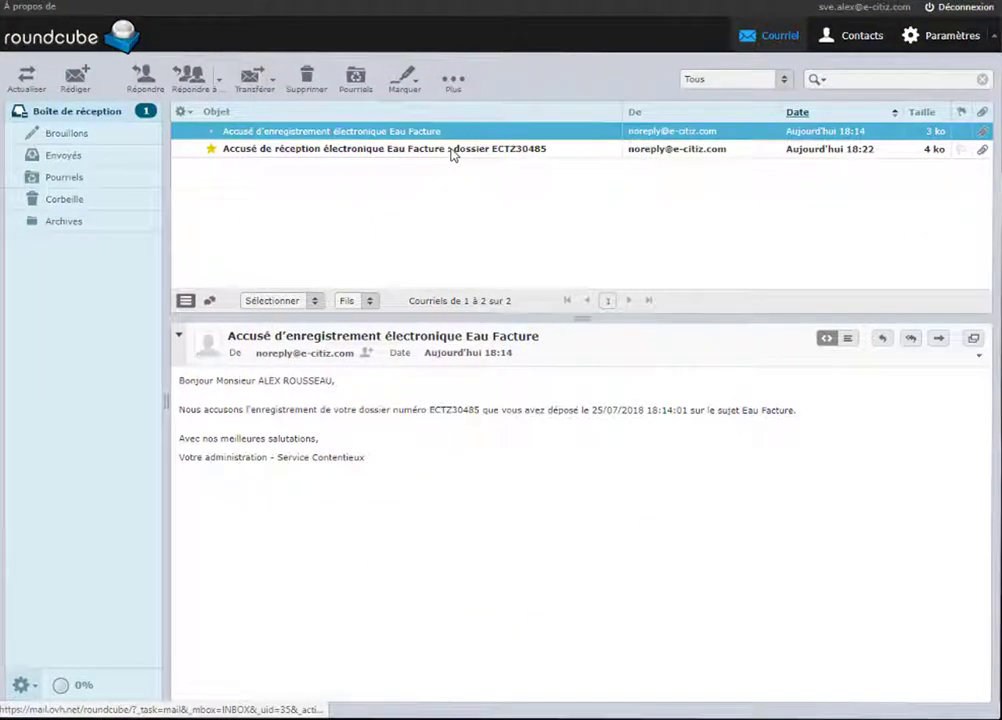
click(452, 150)
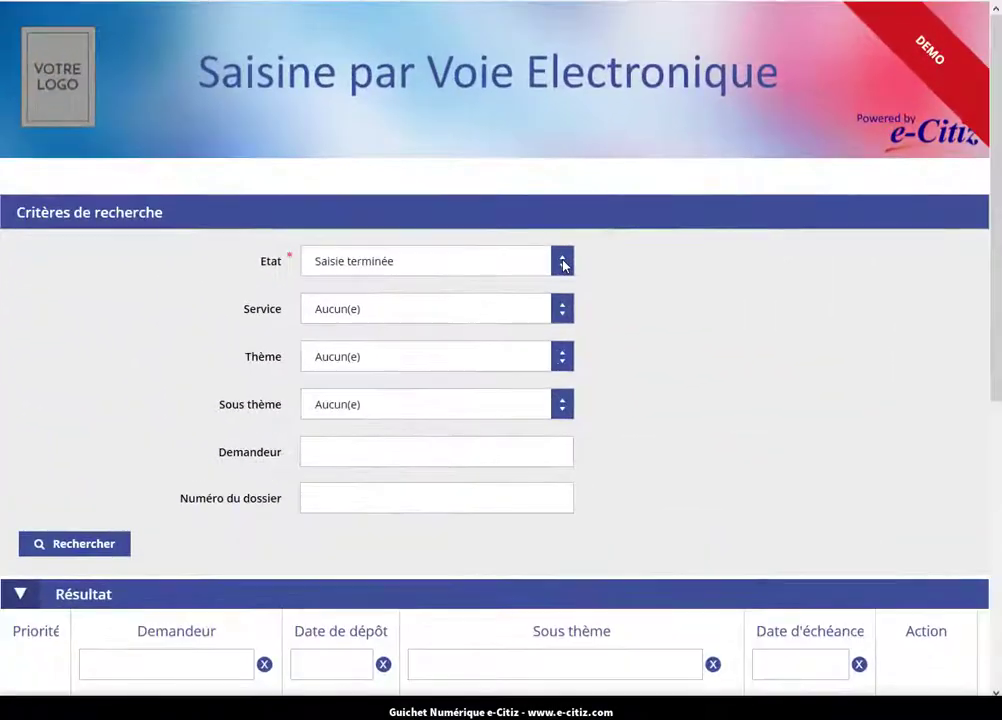
Search requests with Etat 'Demande Conforme' and scroll to the four Facture results.
click(564, 264)
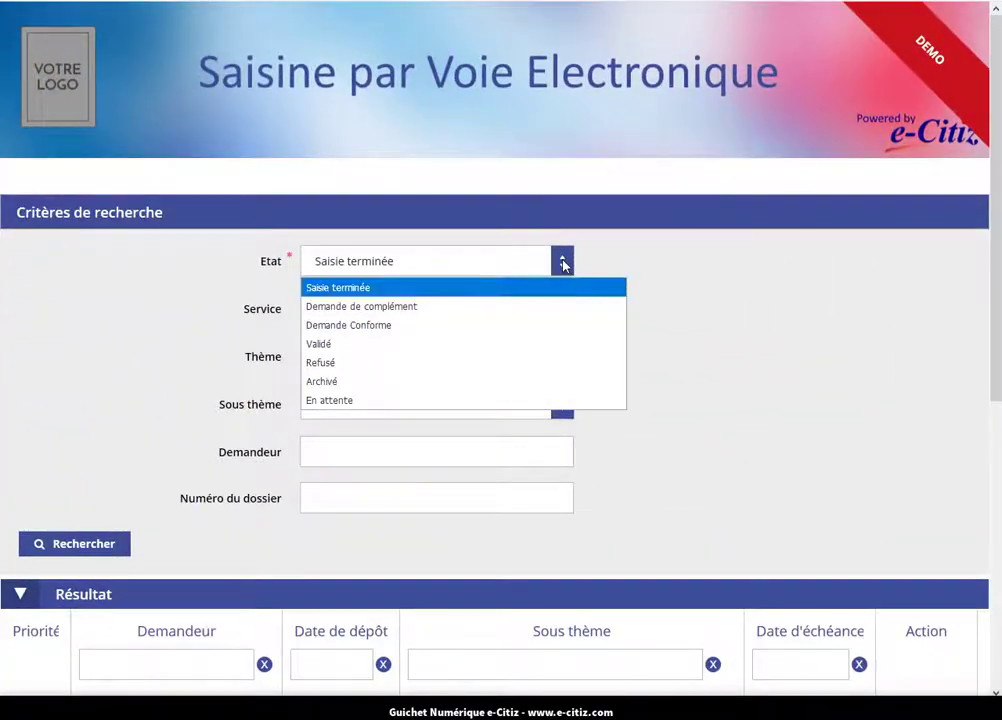
click(440, 333)
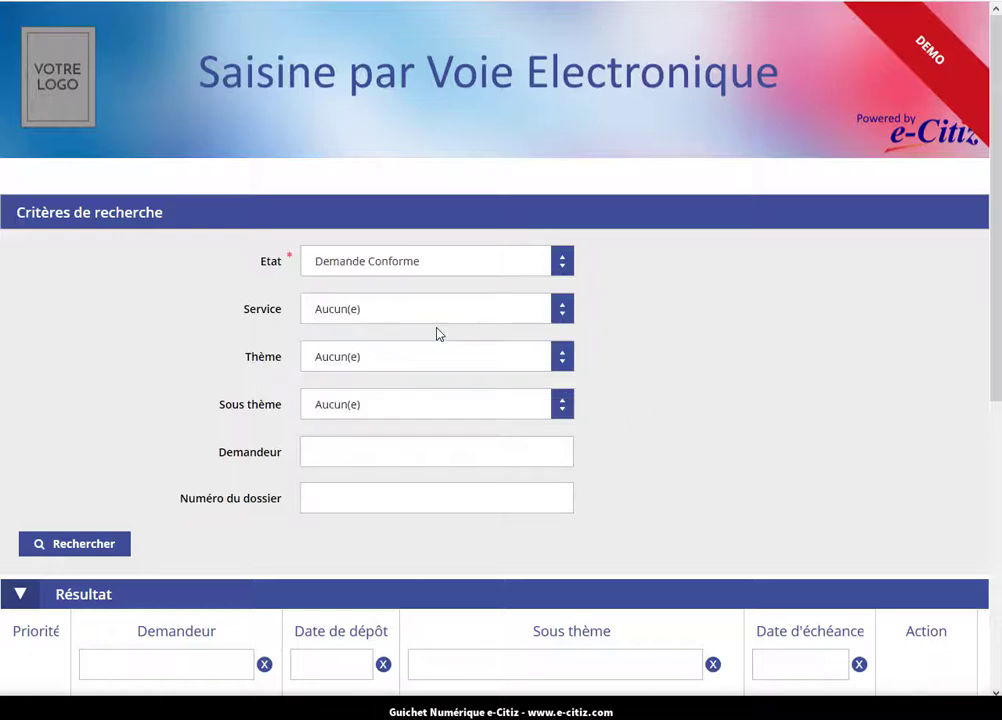
click(98, 552)
scroll(188, 550, down, 1)
scroll(188, 550, down, 2)
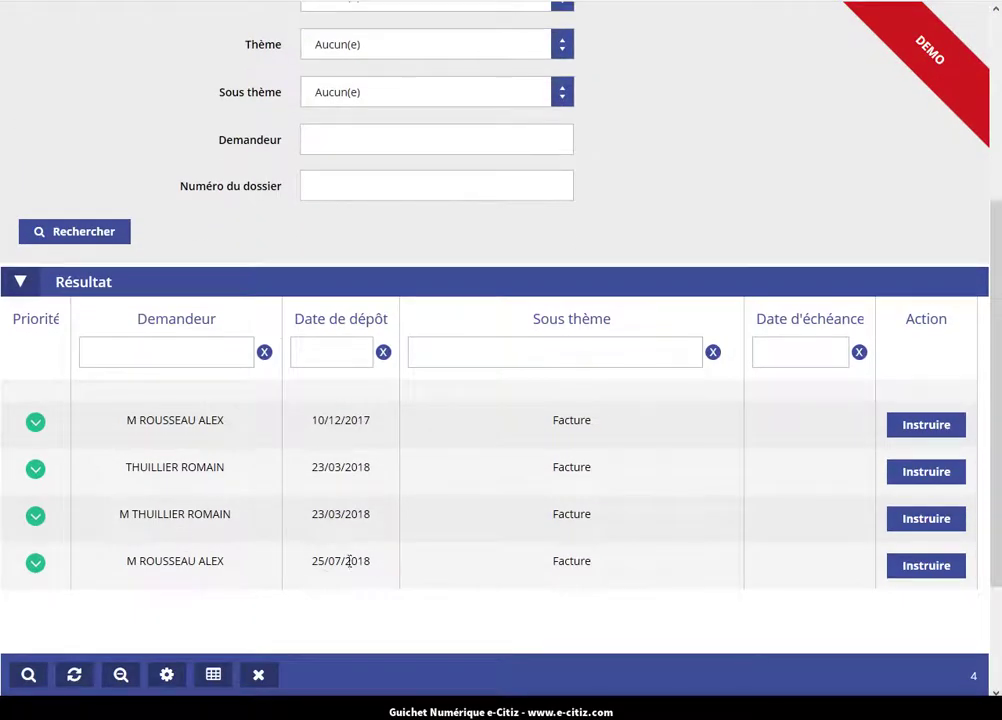
Instruct the 25/07/2018 Eau > Facture request and review it down to Pièces jointes and Commentaires.
click(907, 570)
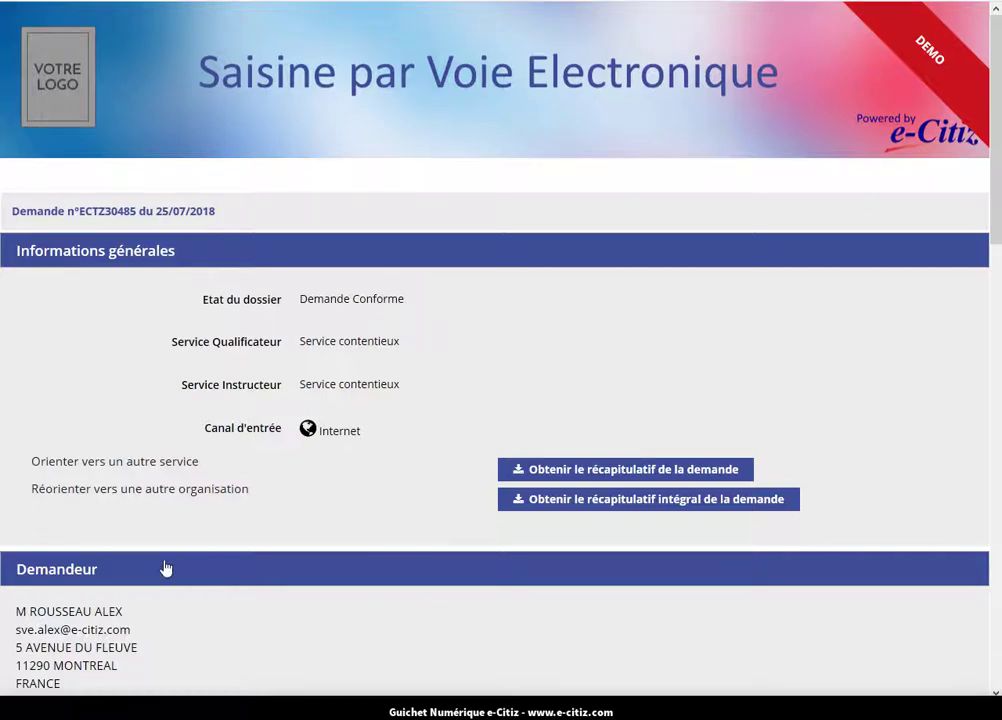
scroll(166, 568, down, 3)
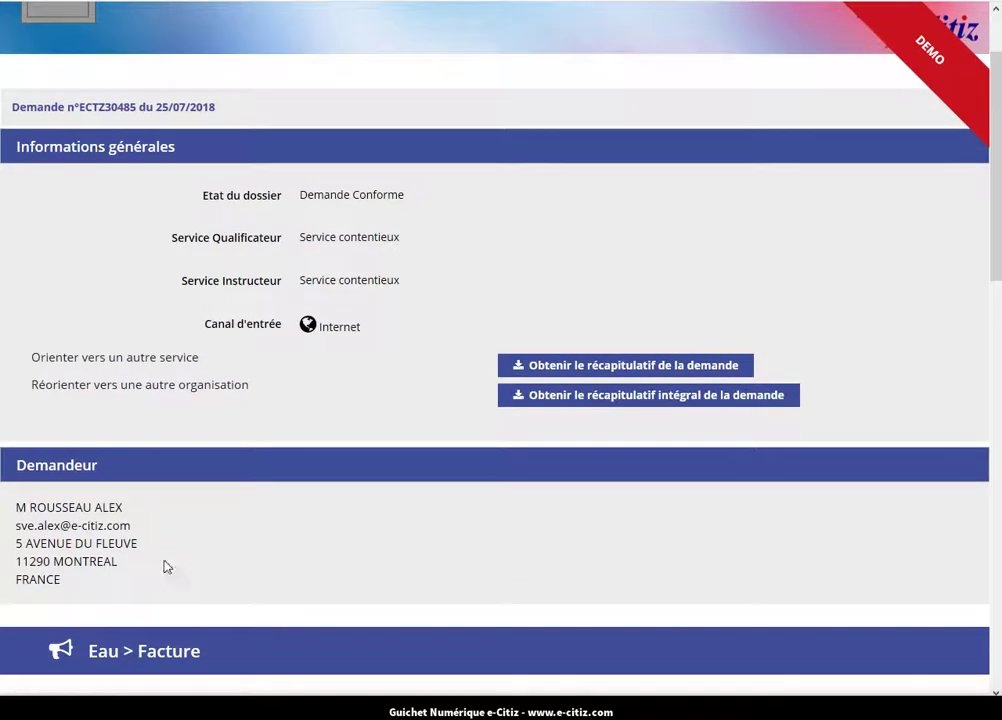
scroll(166, 567, down, 2)
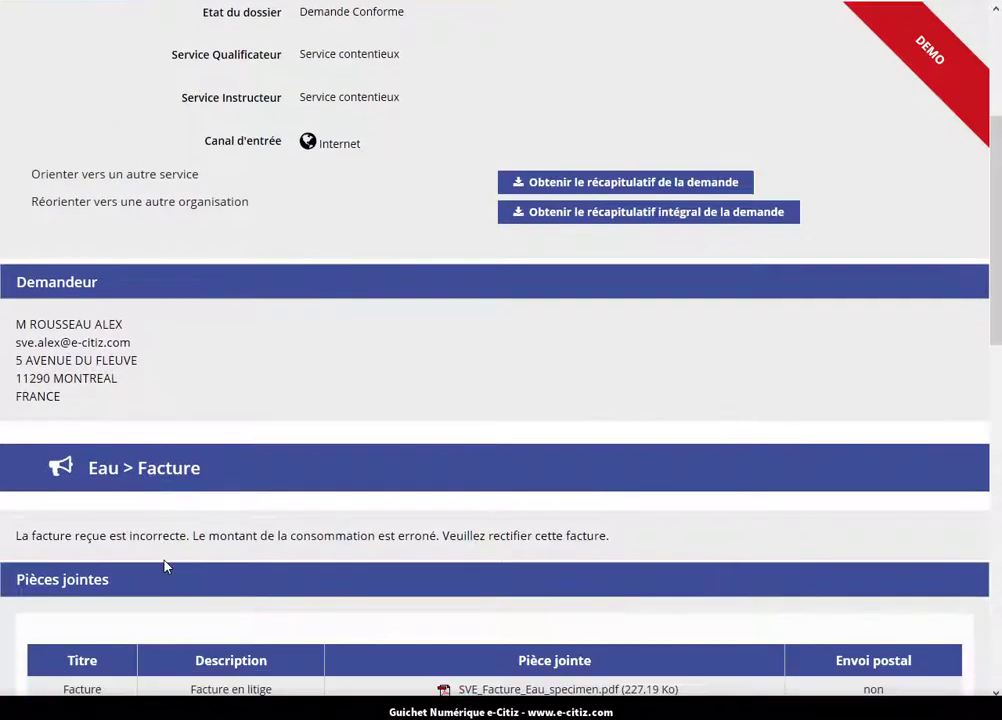
scroll(166, 567, down, 2)
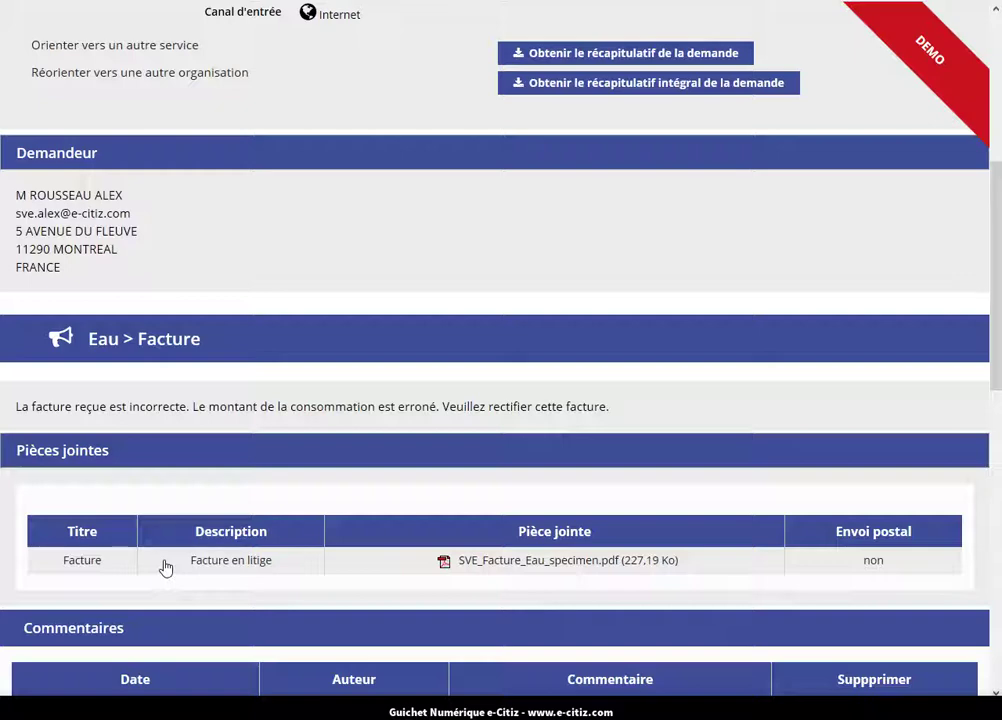
scroll(165, 567, down, 2)
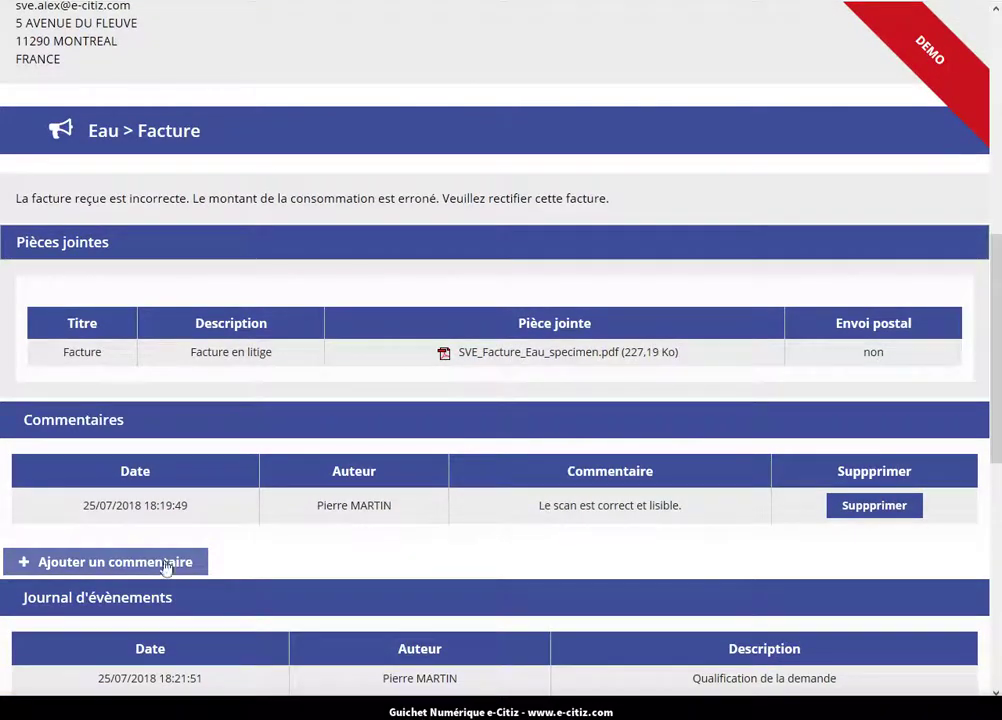
scroll(165, 567, down, 1)
scroll(165, 567, down, 2)
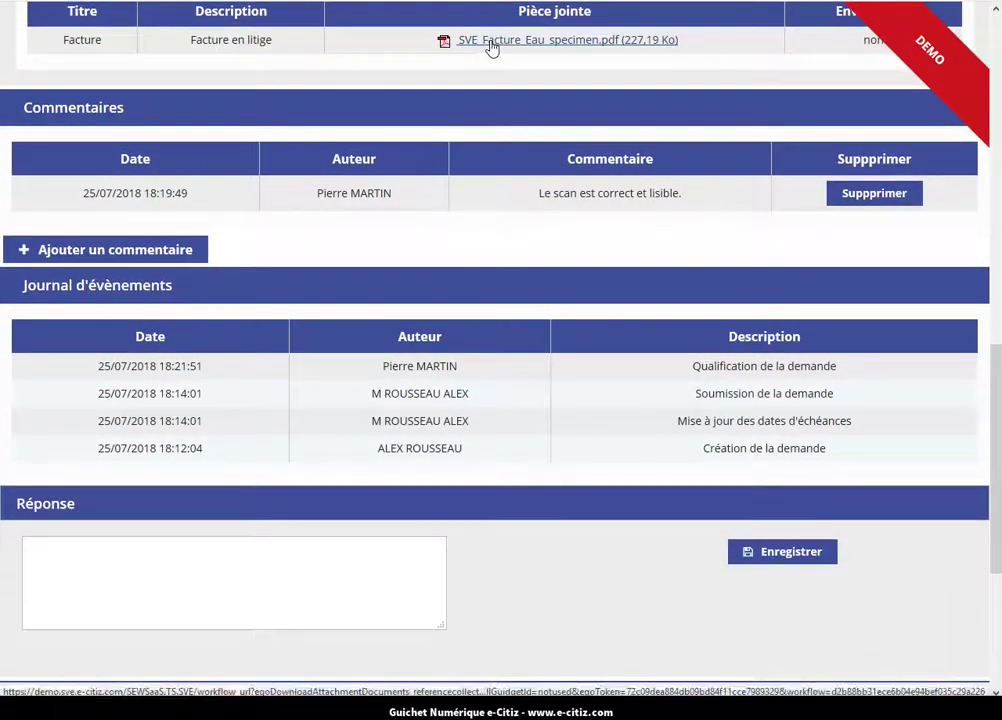
click(492, 57)
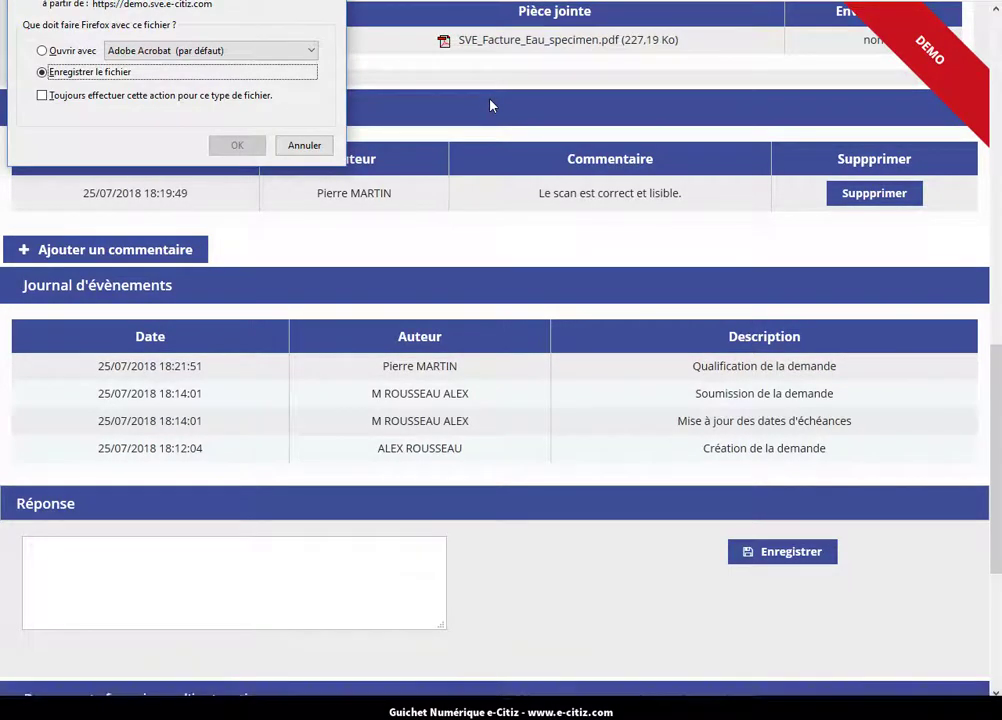
click(56, 50)
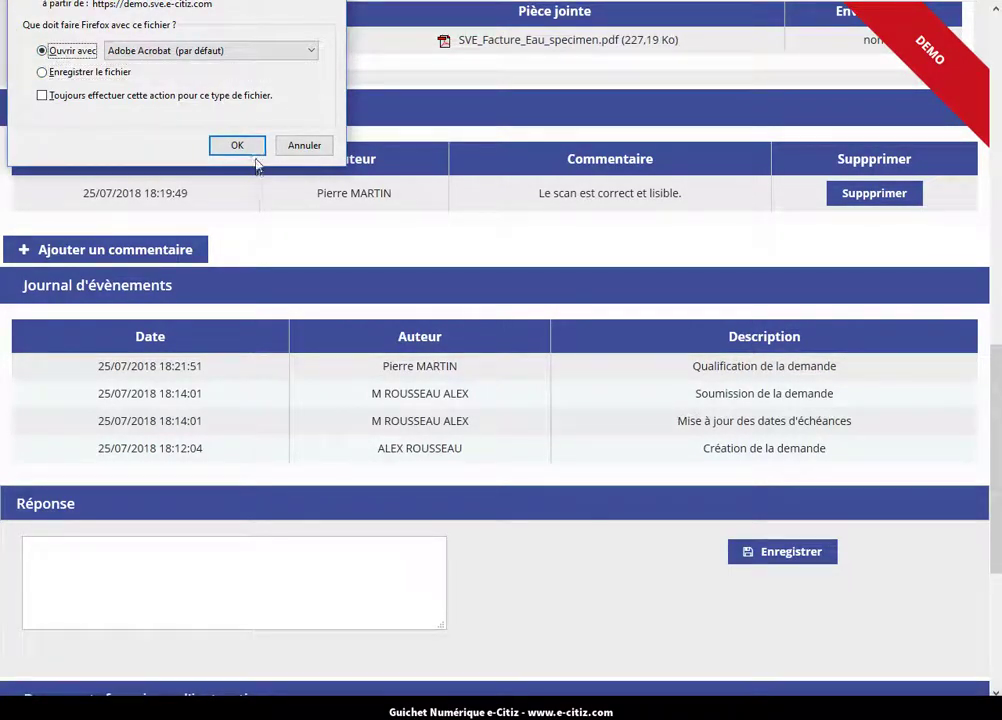
click(244, 150)
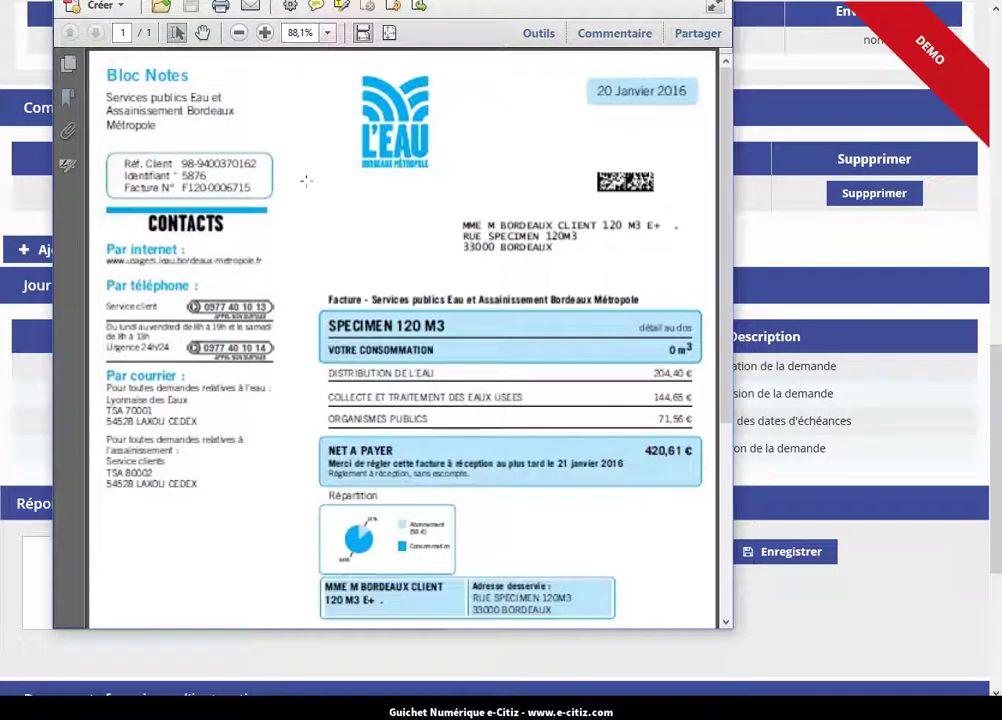
scroll(398, 212, down, 1)
scroll(398, 212, down, 1)
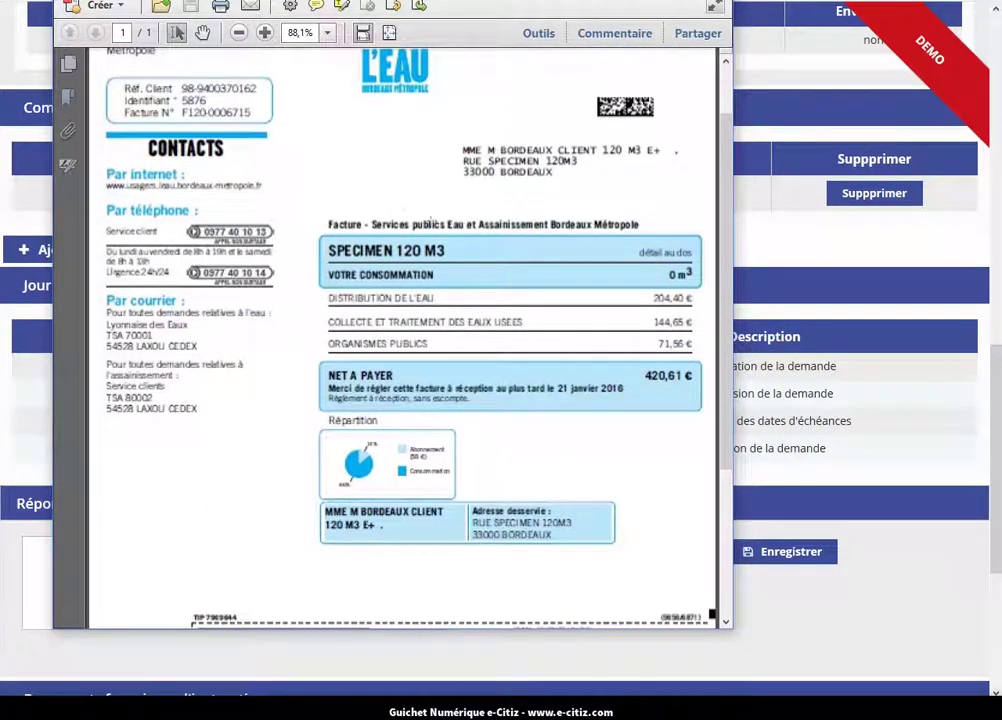
click(714, 6)
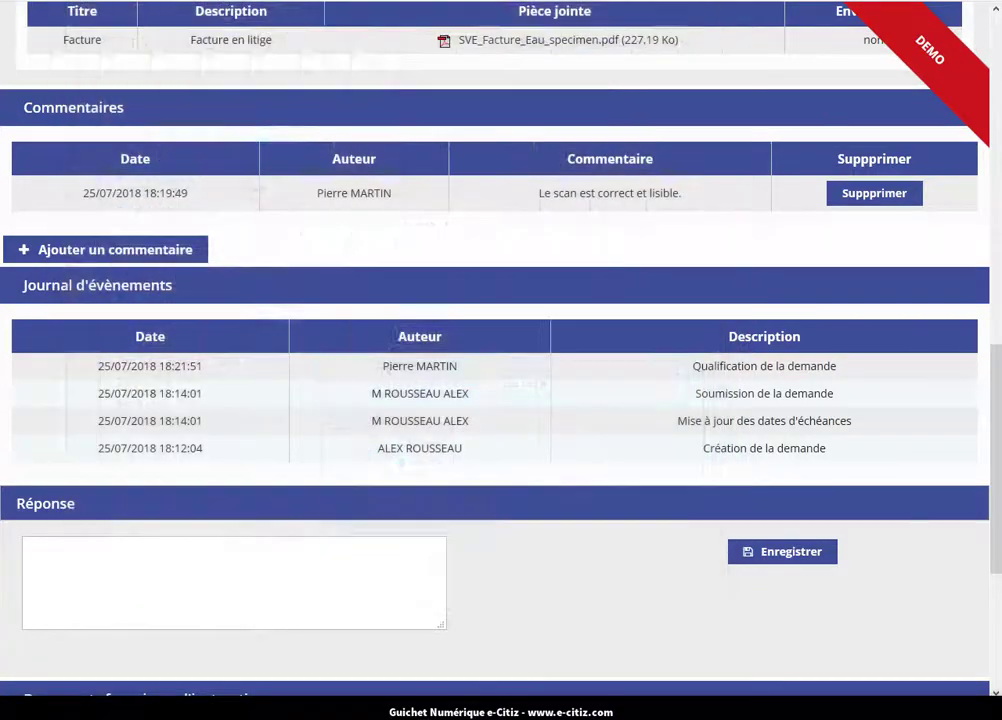
Start accepting the request, then answer Non so it stays unaccepted.
scroll(684, 501, down, 1)
scroll(684, 501, down, 5)
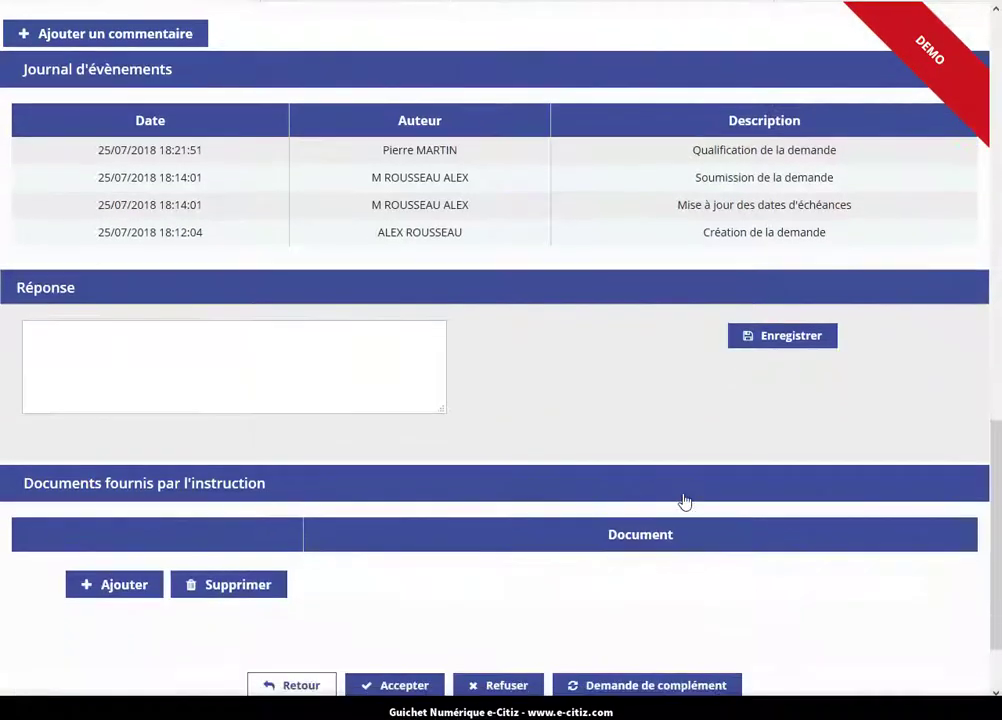
click(406, 592)
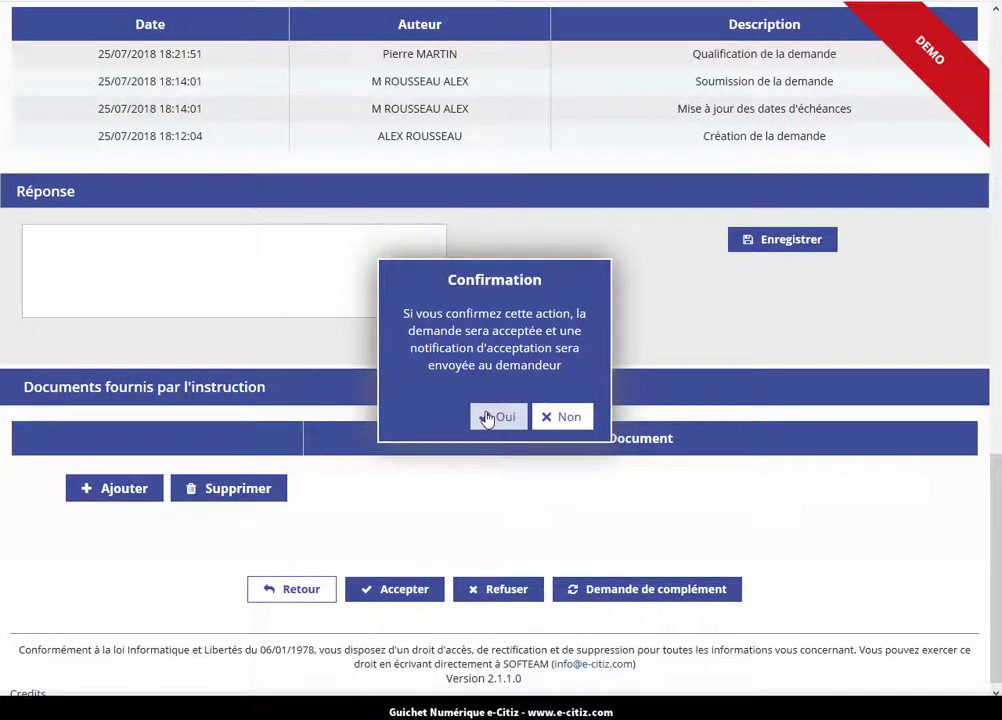
click(557, 418)
scroll(369, 407, up, 3)
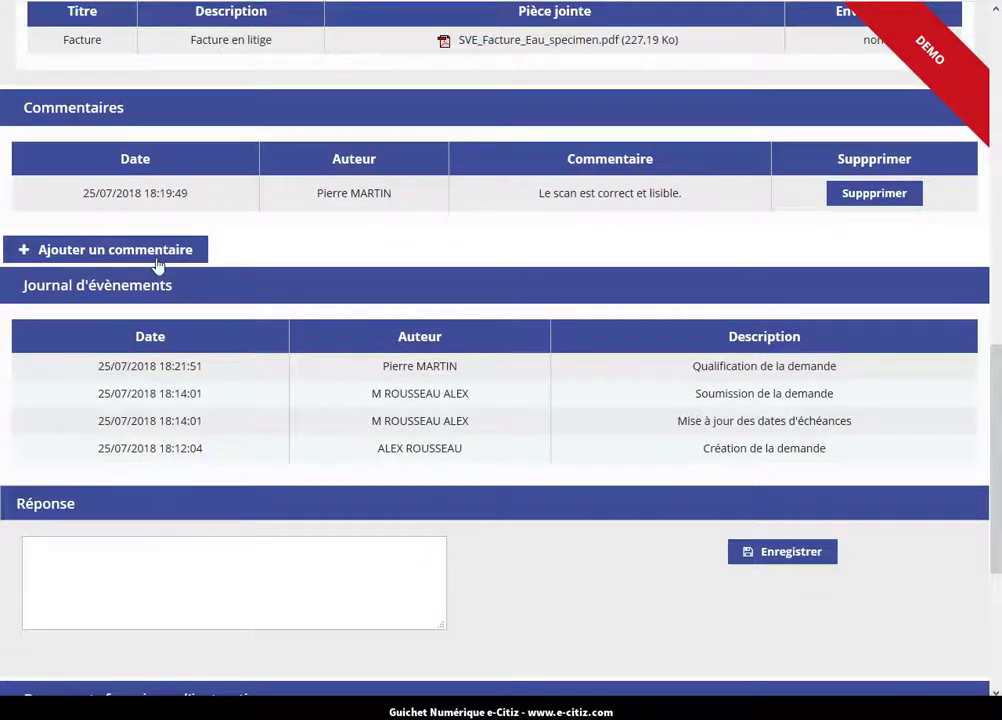
Add the internal comment 'Le montant est effectivement non conforme à la consommation.'.
click(153, 257)
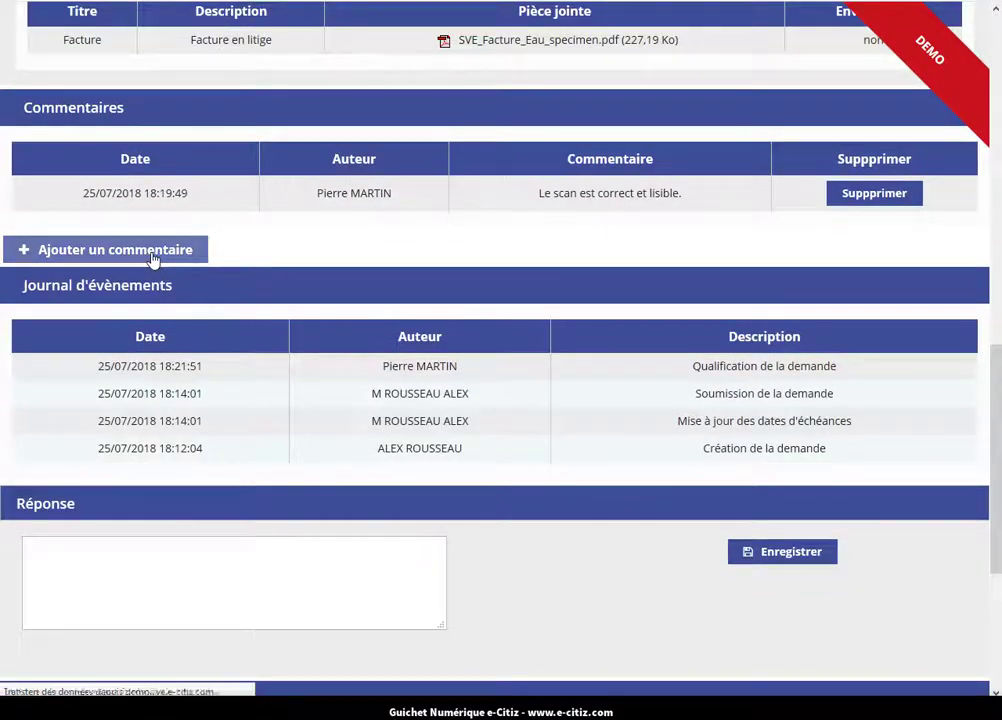
text(Le)
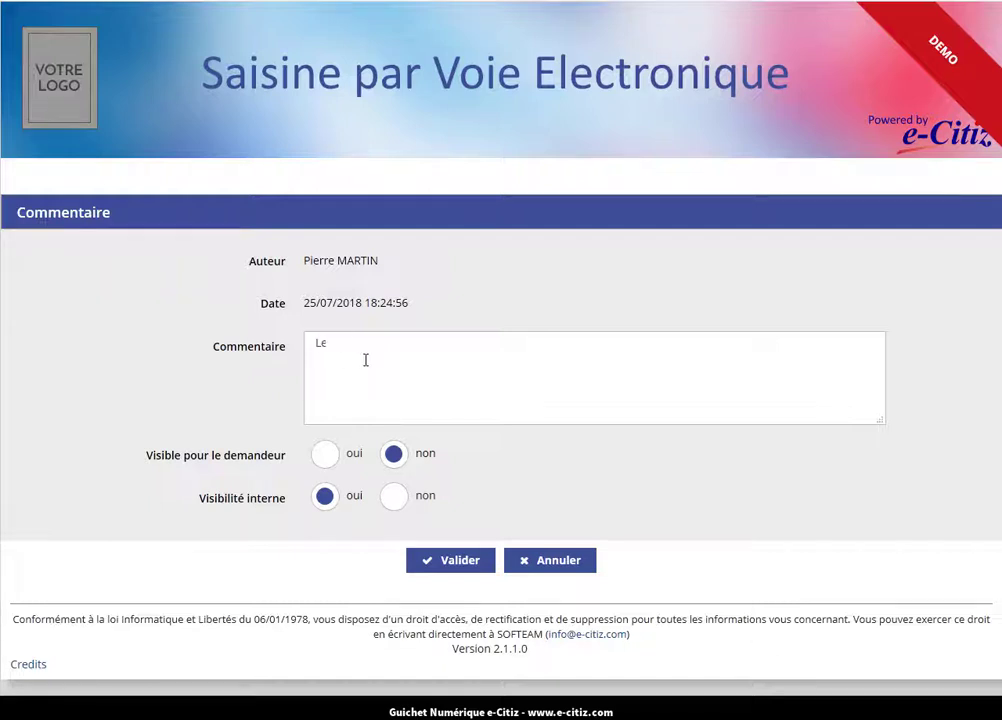
text( montant est effectivement non)
key(BackSpace)
text(on conforme à la)
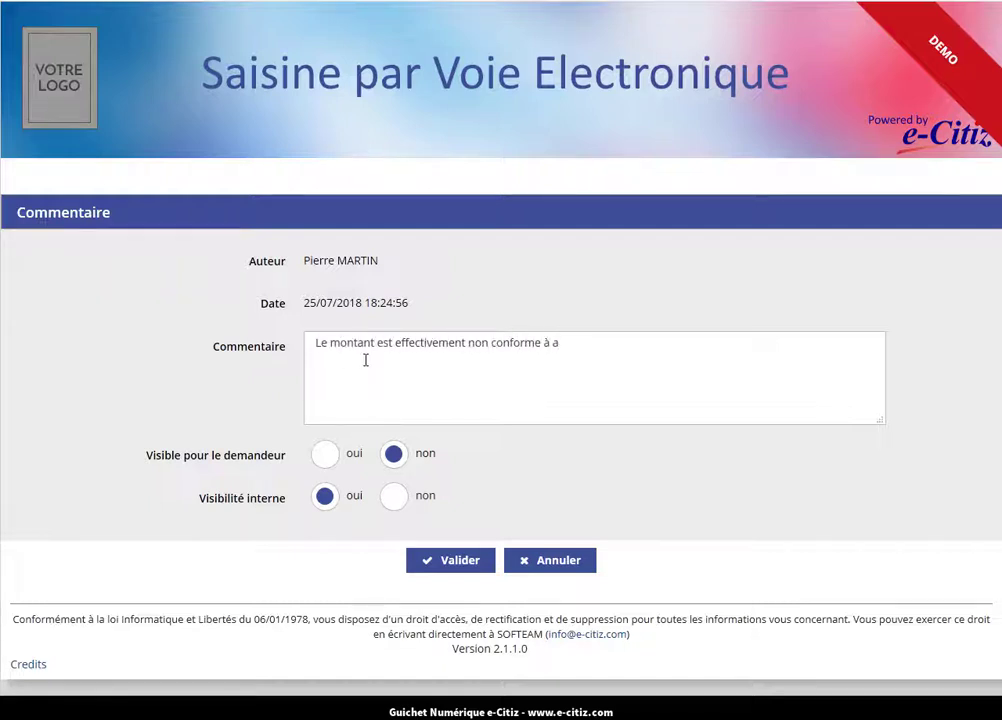
key(BackSpace)
text(la consommation.)
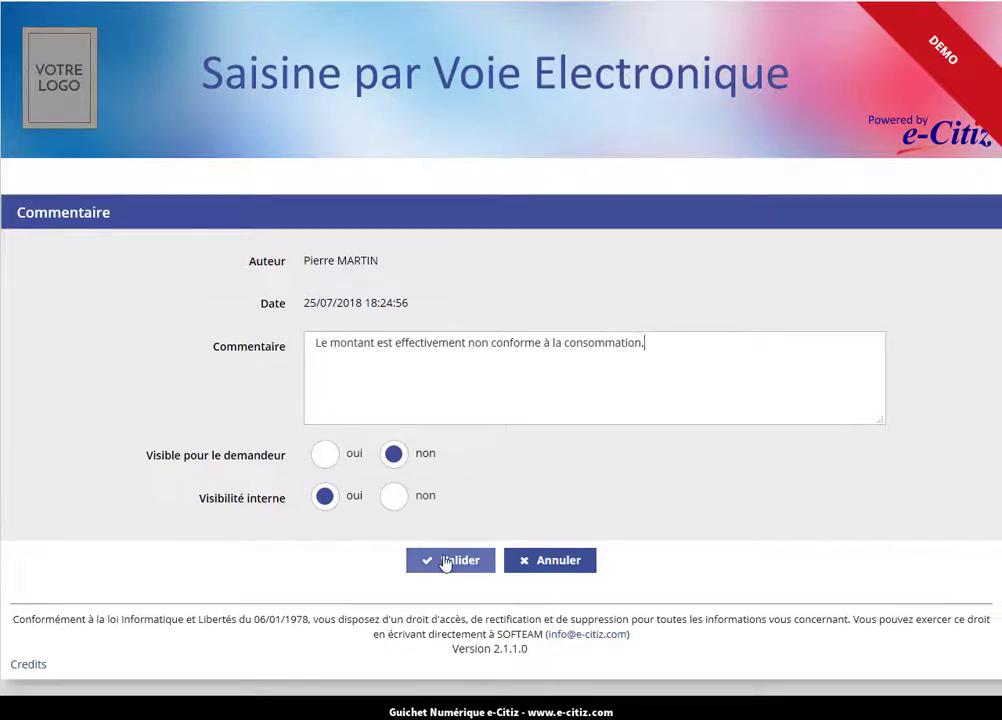
click(446, 562)
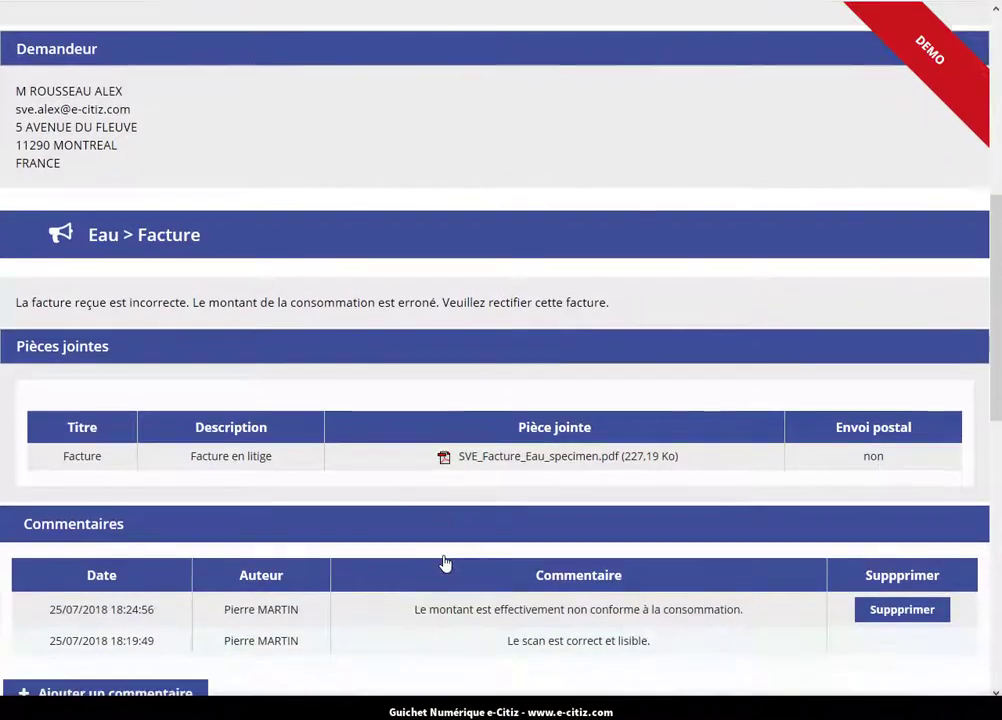
Choose Accepter at the bottom of the request page to bring up the acceptance confirmation.
scroll(446, 562, down, 1)
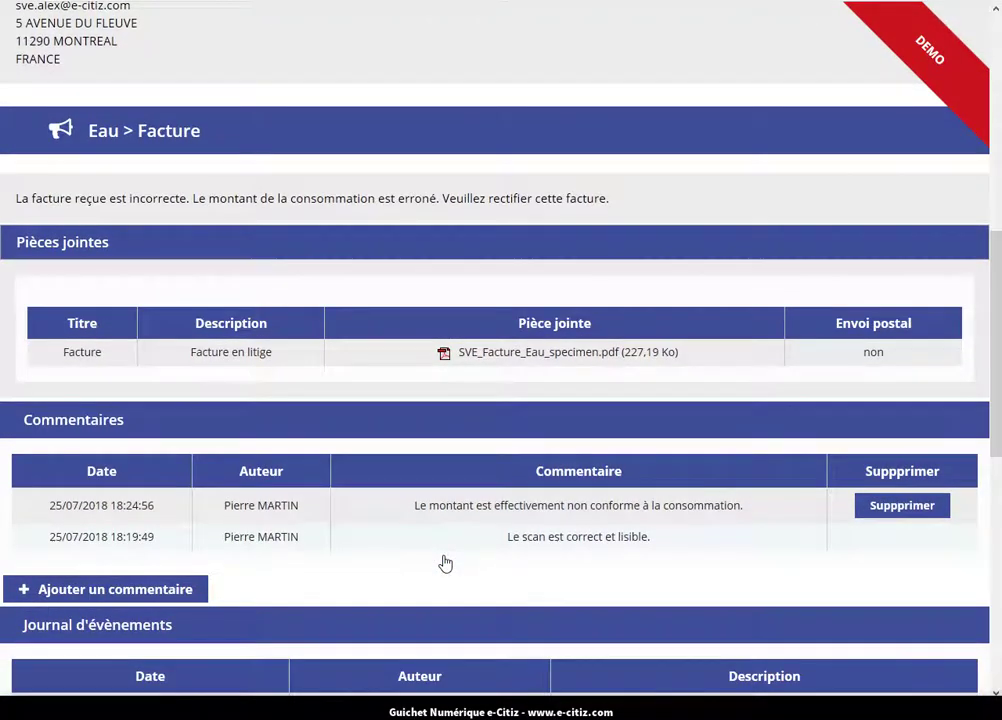
scroll(446, 562, down, 1)
scroll(446, 562, down, 2)
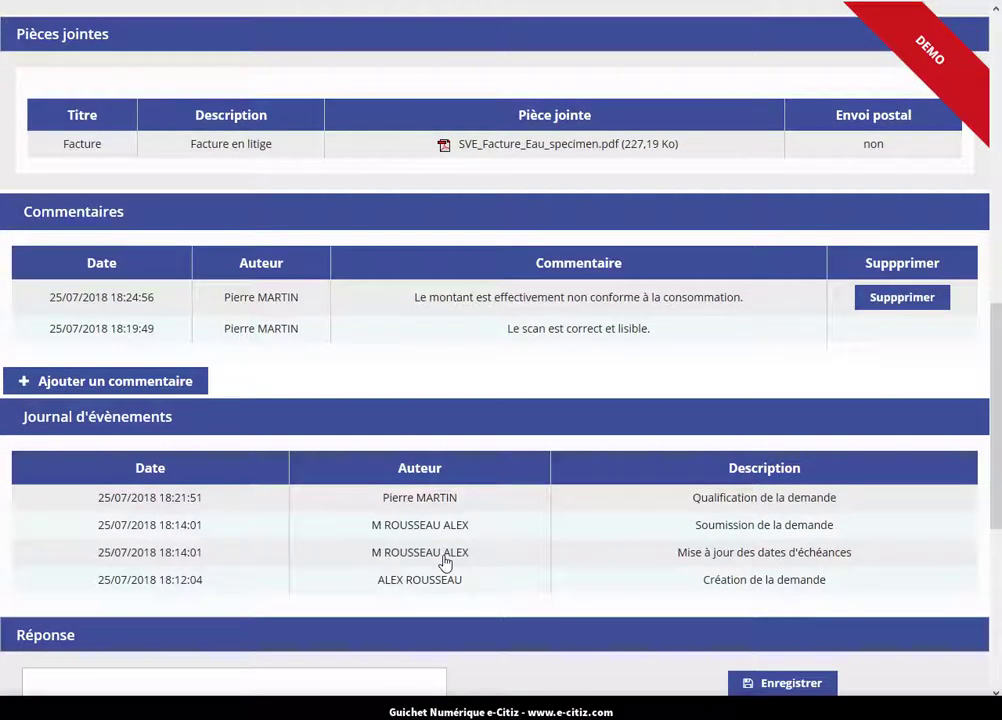
scroll(446, 562, down, 3)
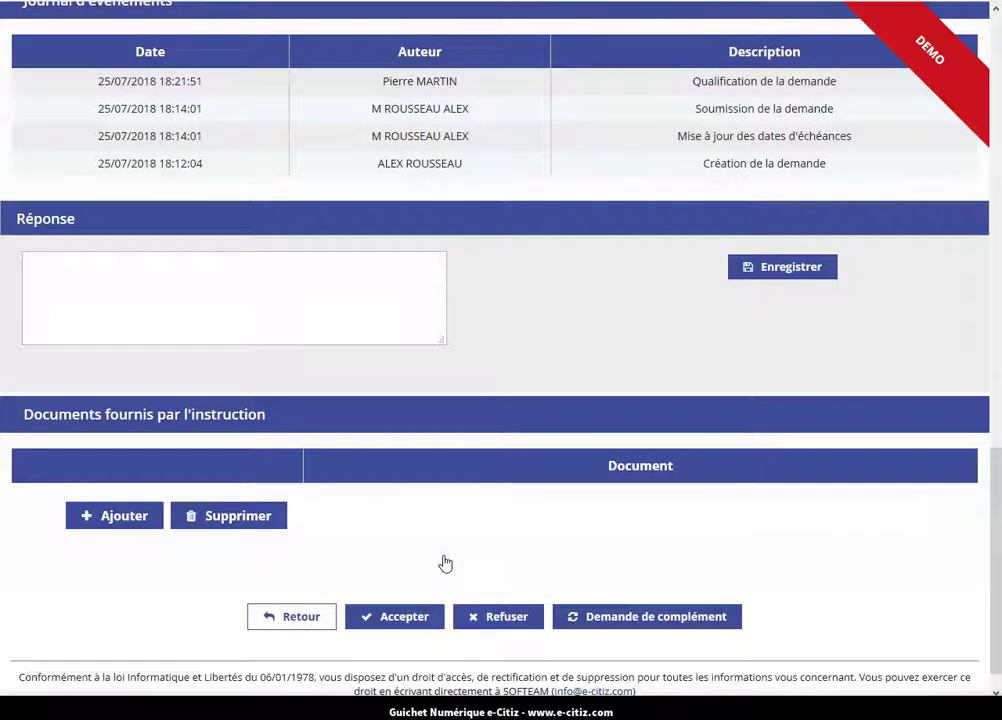
click(415, 618)
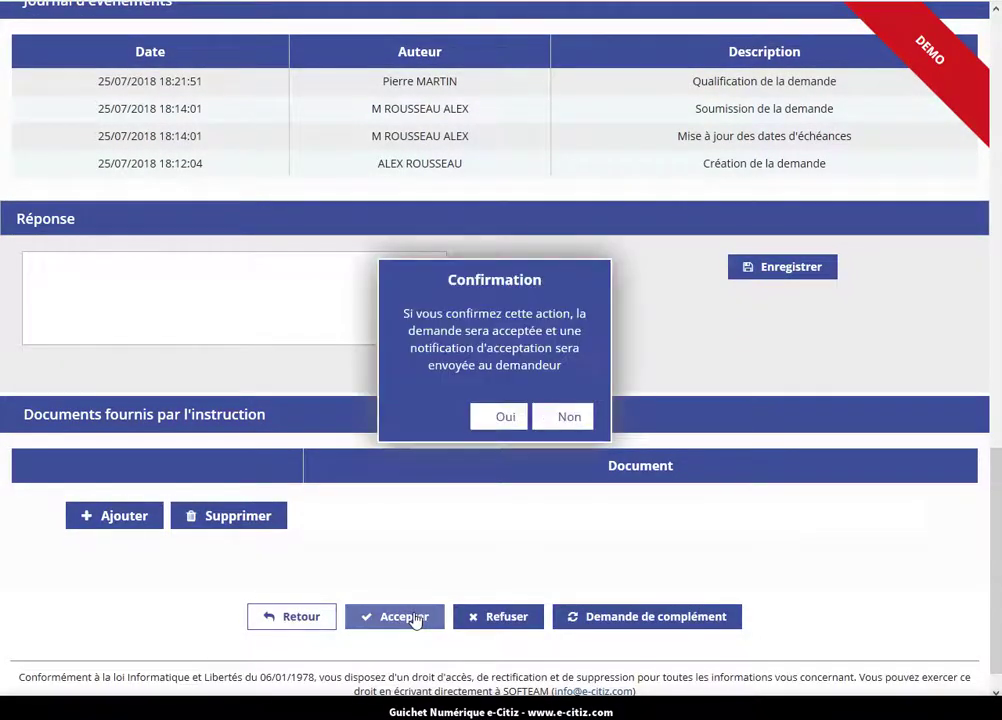
Confirm acceptance and add a paragraph saying the erroneous bill will be cancelled and reissued.
click(494, 417)
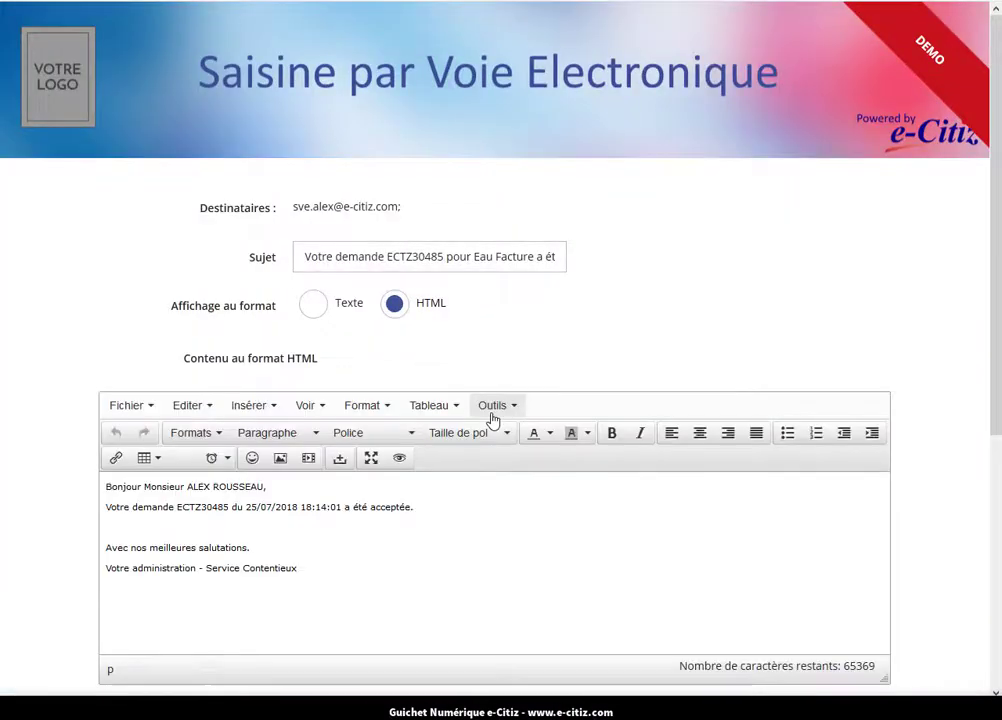
click(279, 526)
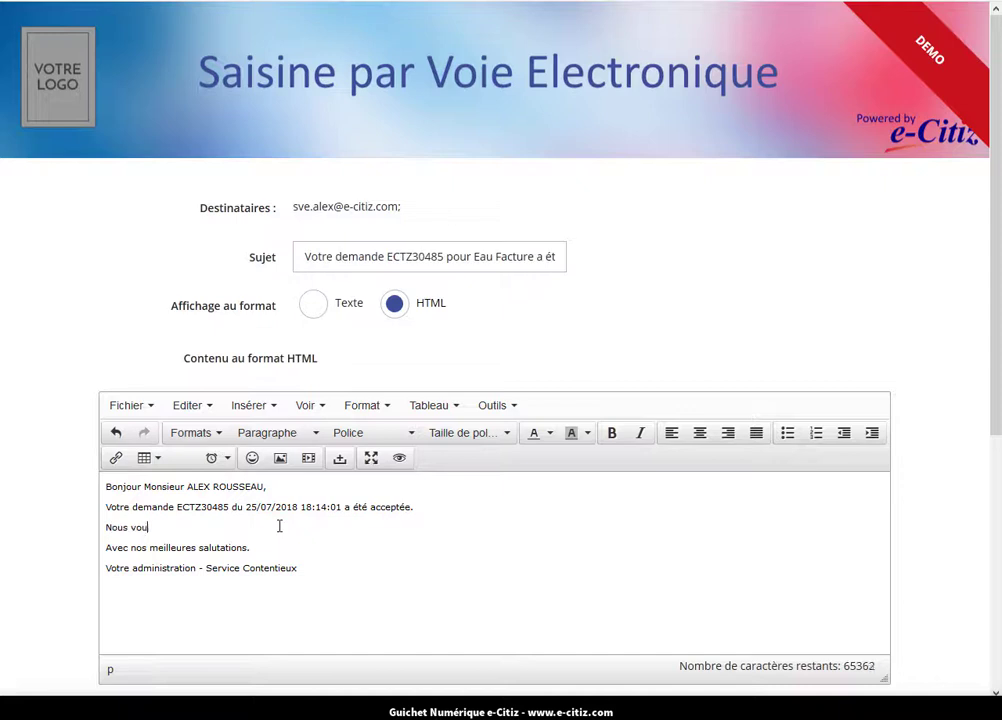
text(Nous vous confirmons que le m)
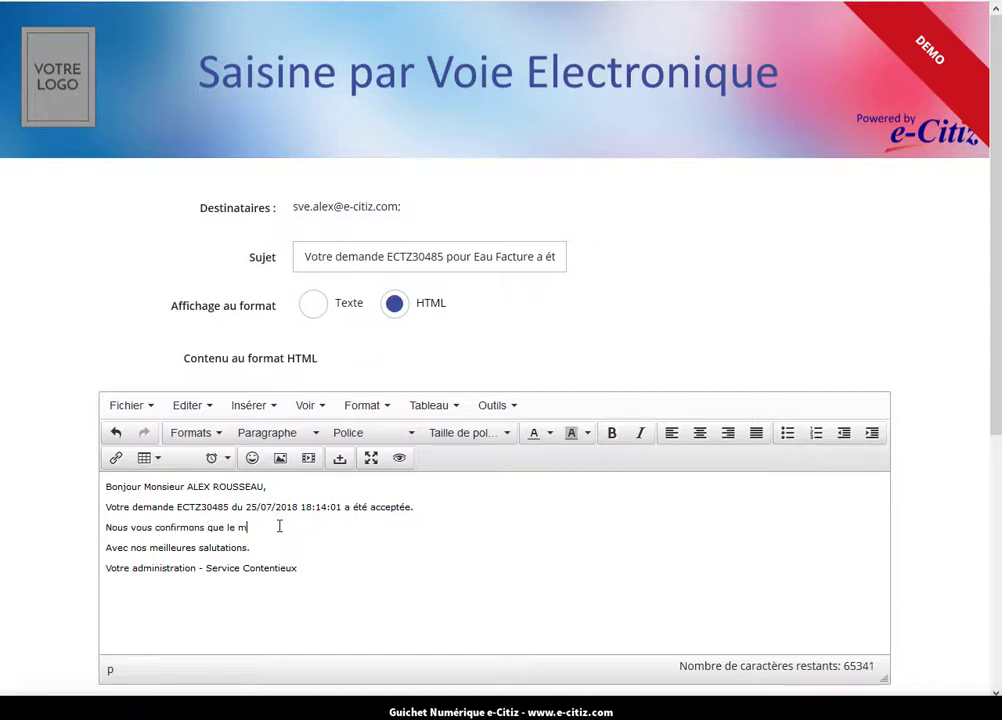
text(ontant est erroné. Nous allons annuler c)
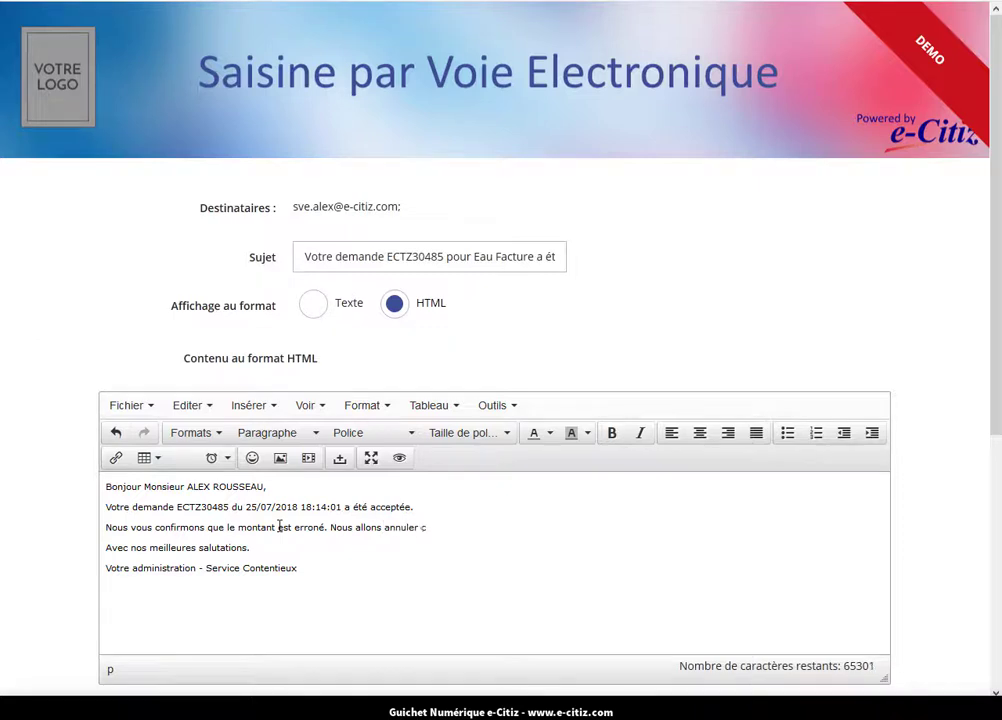
text(ette facture et en émettr)
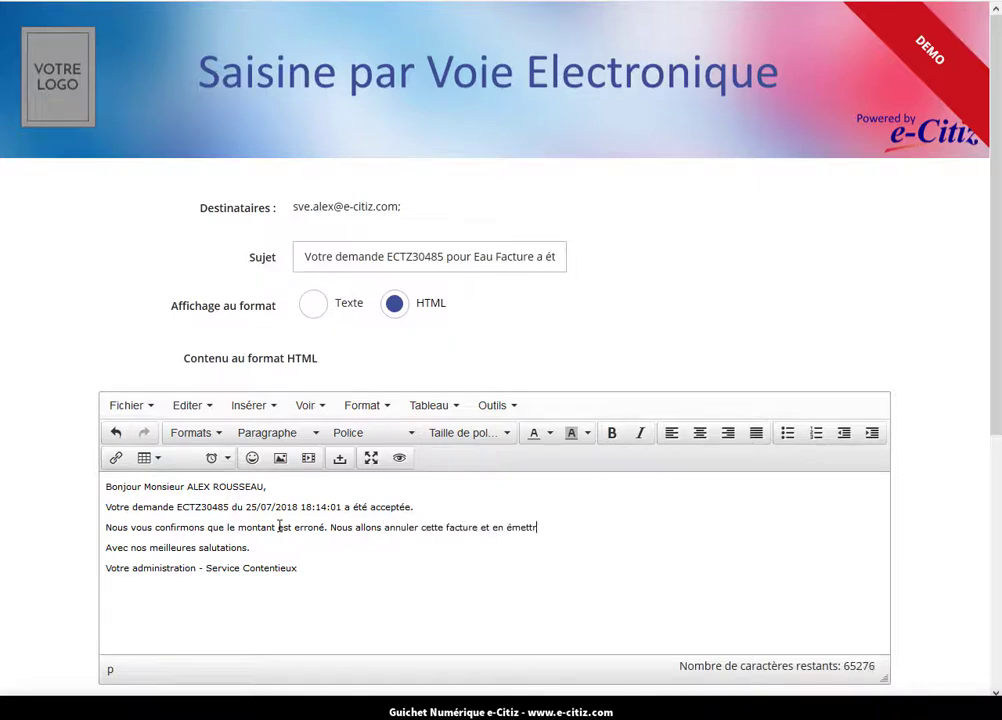
text(e une nouvelle avec )
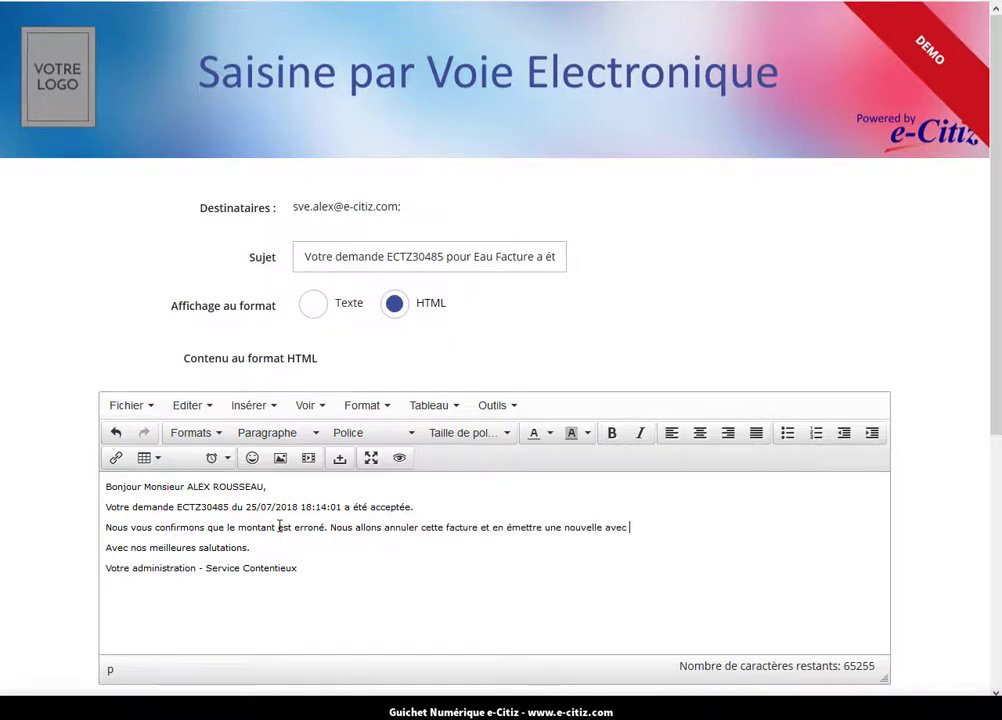
text(le montant conforme à la co)
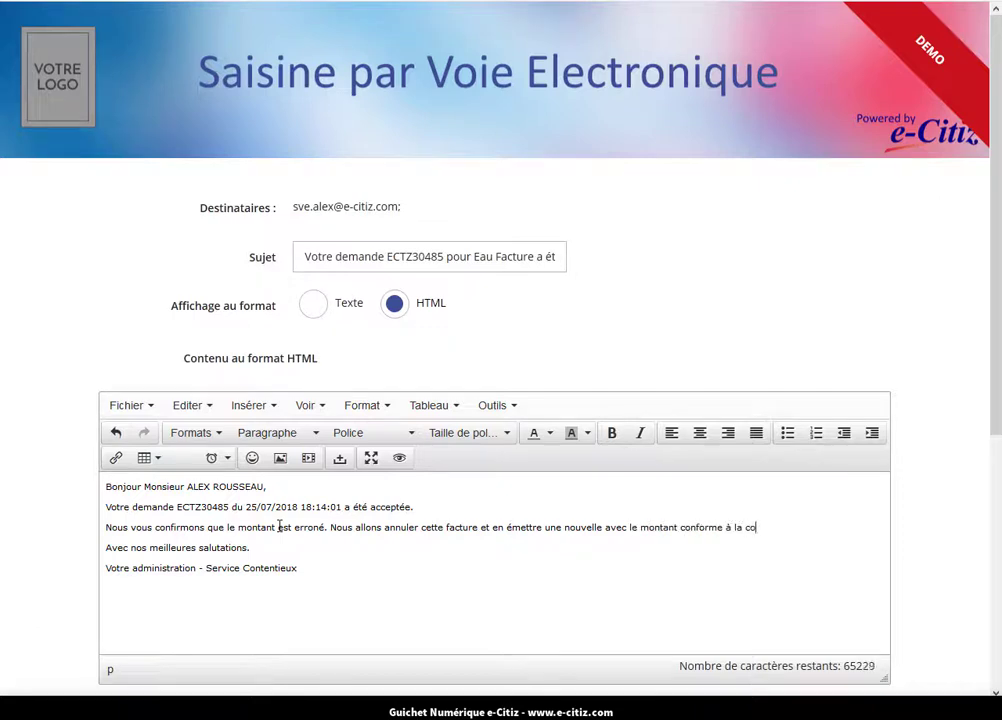
text(nsommation. Veuillez )
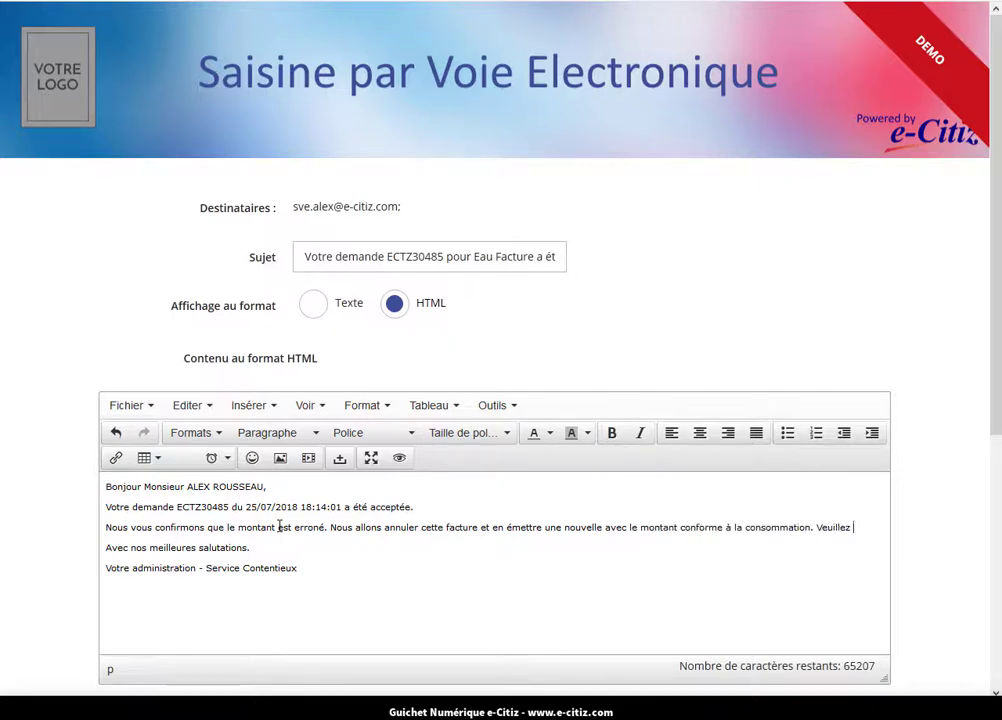
text(nous excuser pour le d)
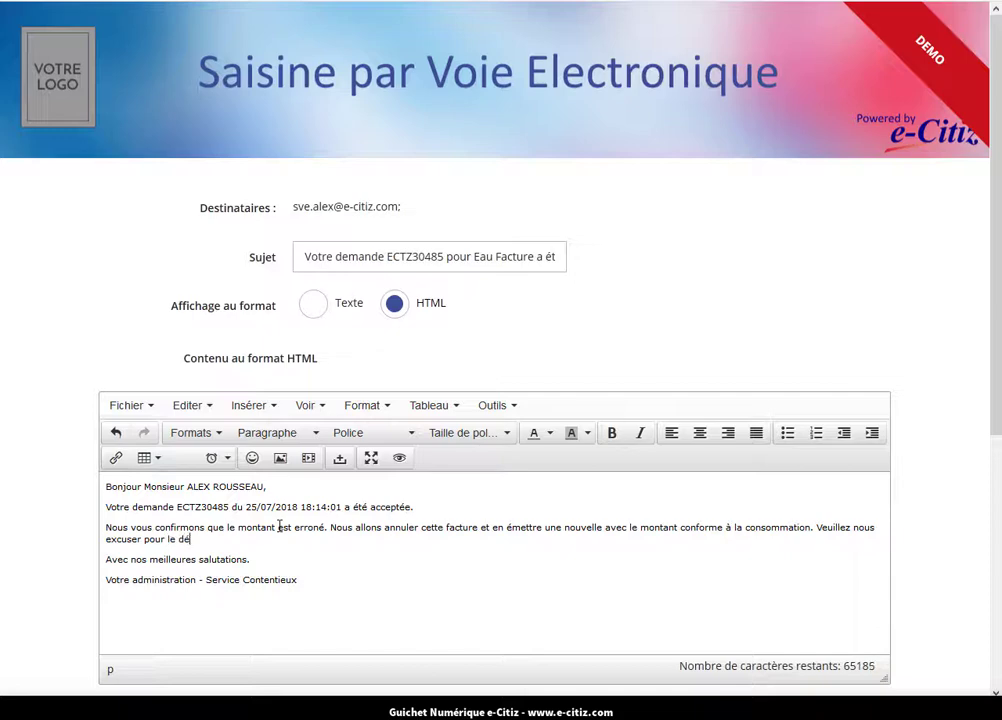
text(ésagrément.)
scroll(280, 527, down, 4)
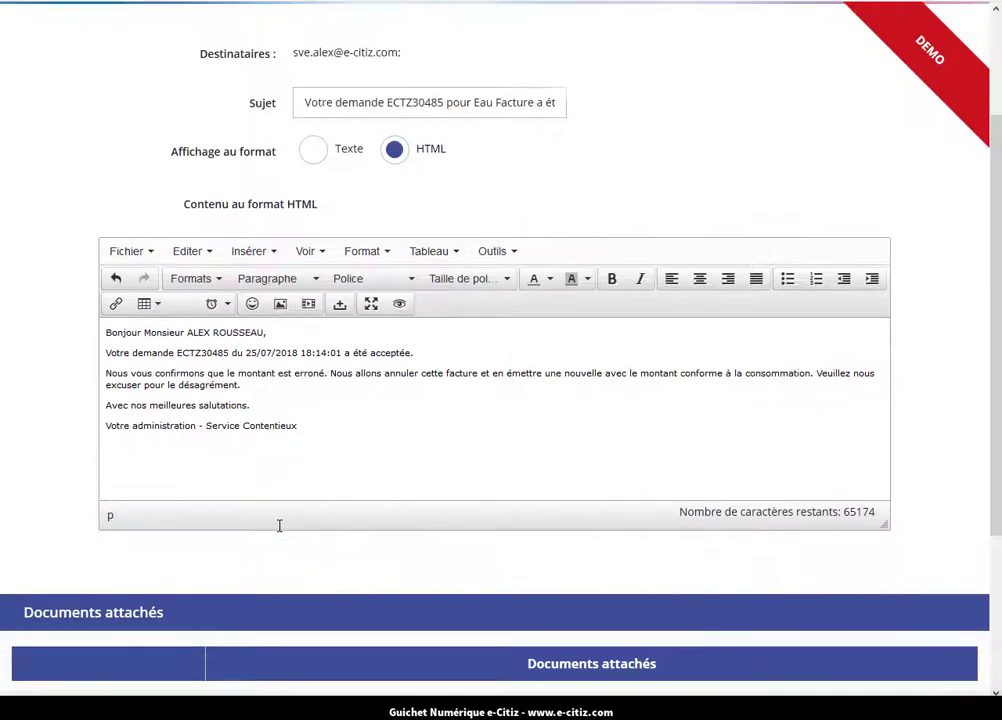
Send the acceptance e-mail, dismiss the notice, and preview the 18:27 'a été acceptée' message in Roundcube.
click(423, 590)
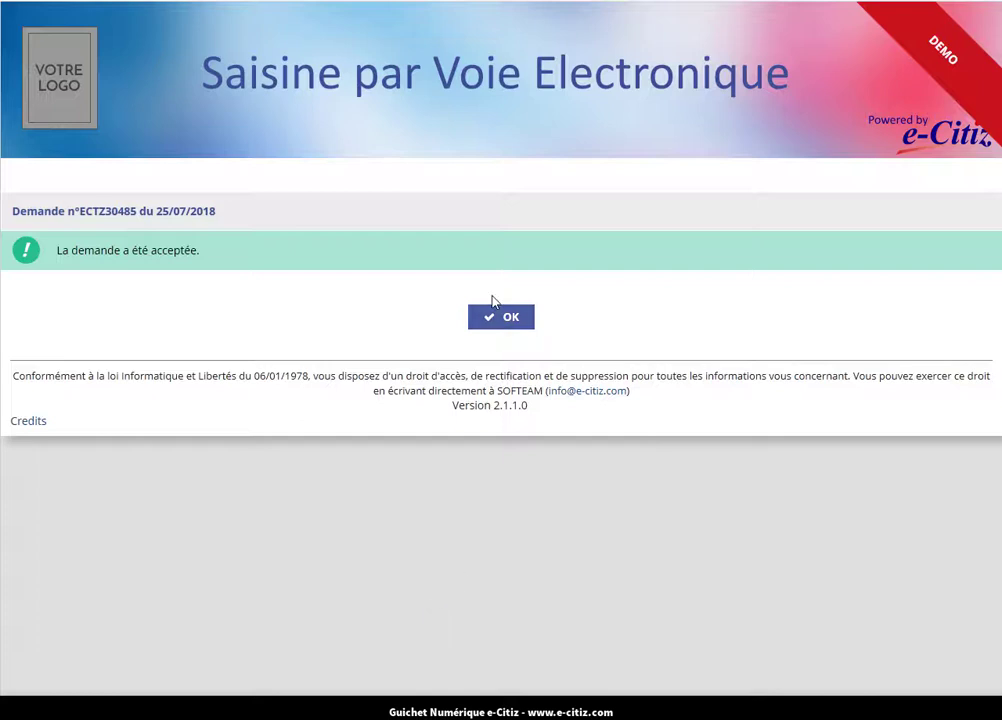
click(511, 320)
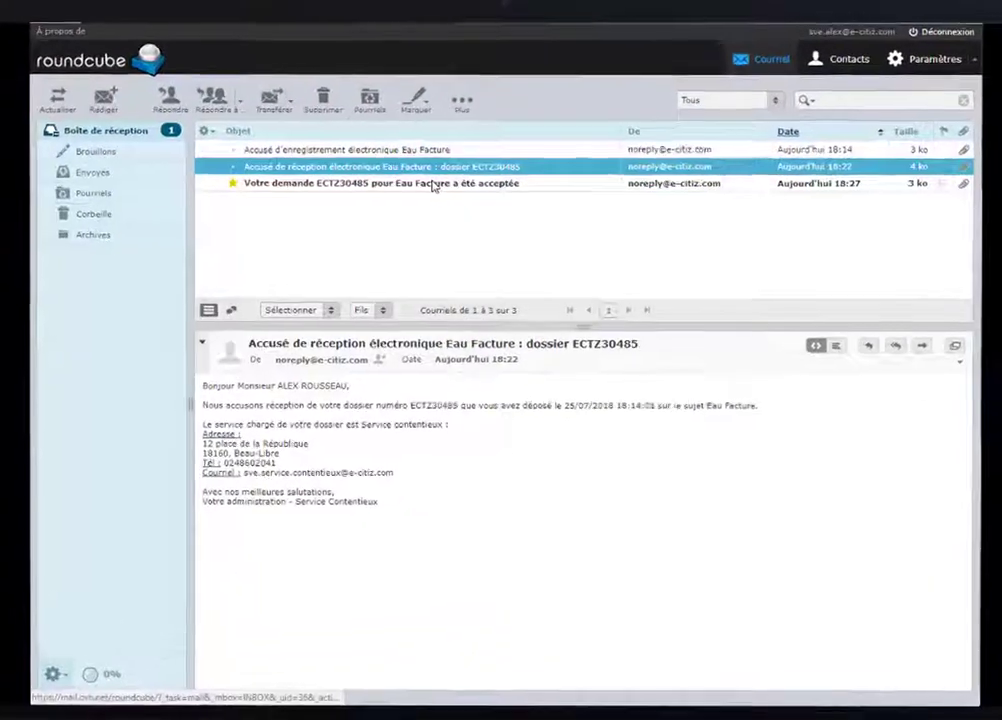
click(473, 216)
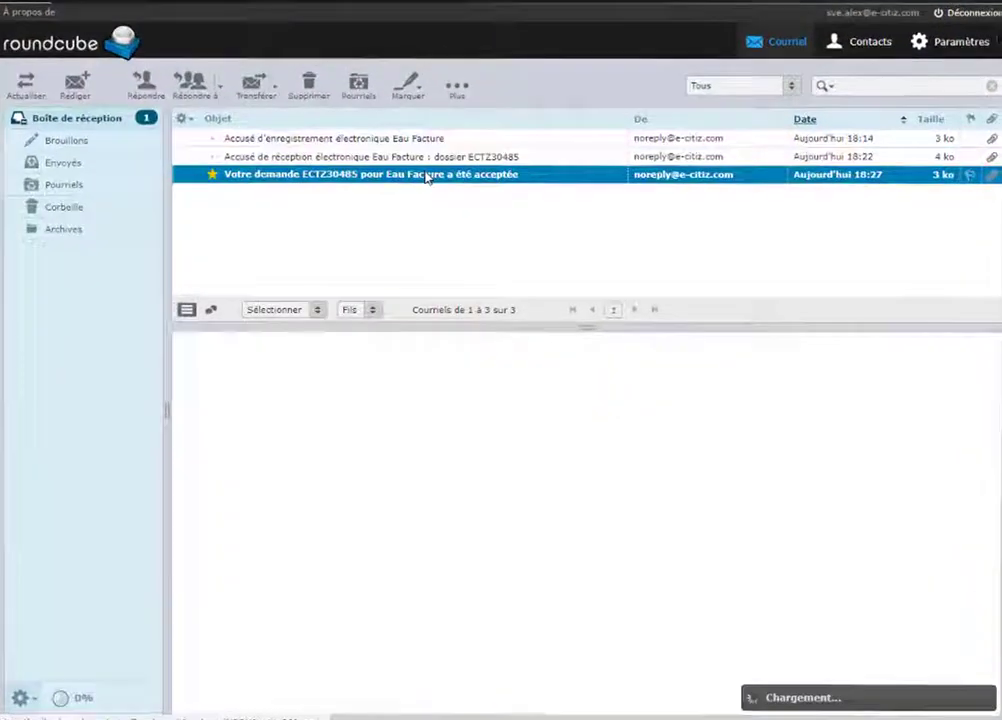